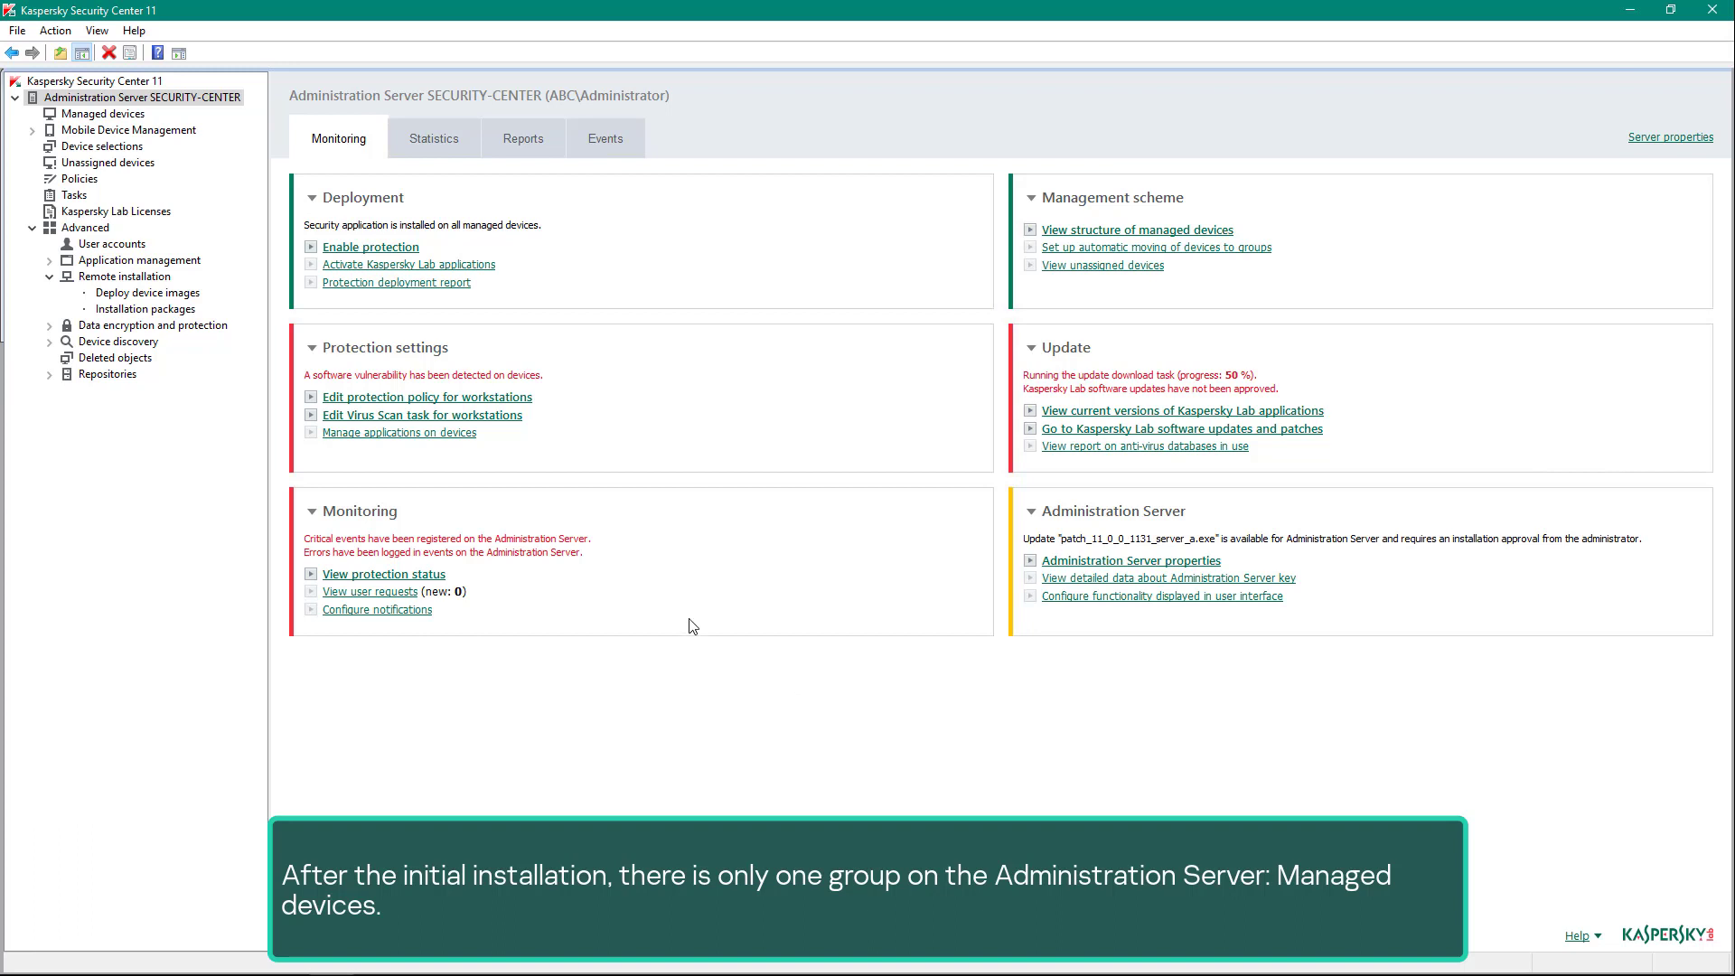
- Create a group named Server under Managed devices
left_click(103, 114)
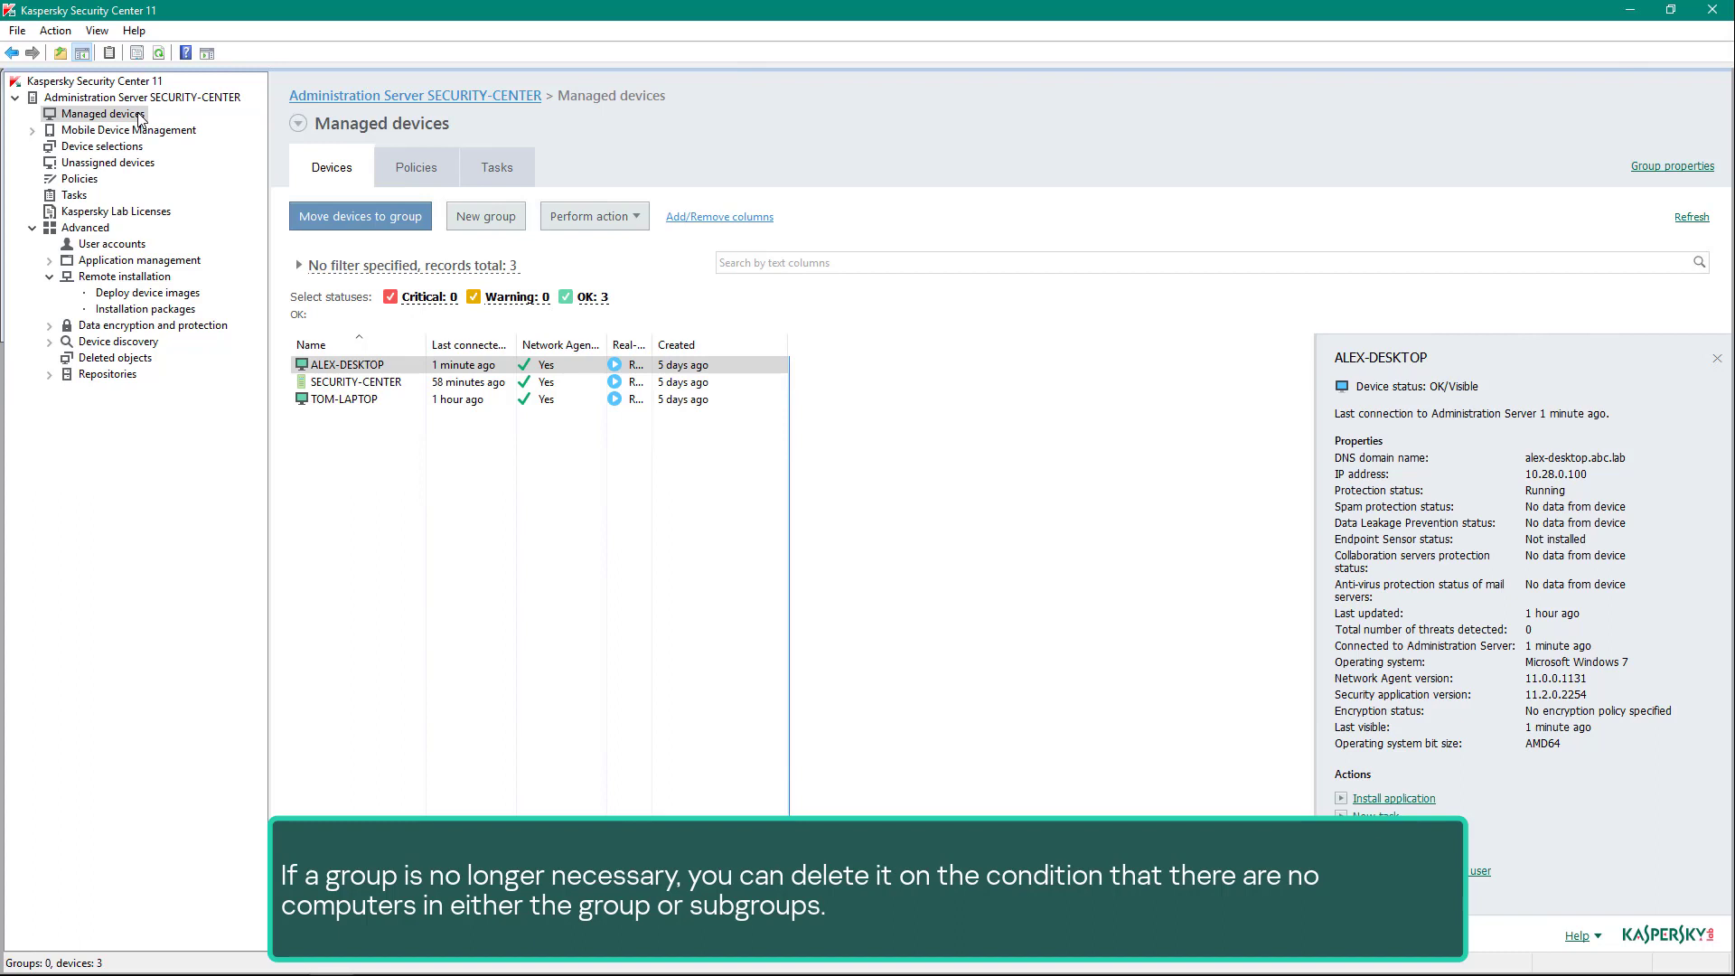
right_click(140, 118)
mouse_move(298, 231)
left_click(404, 239)
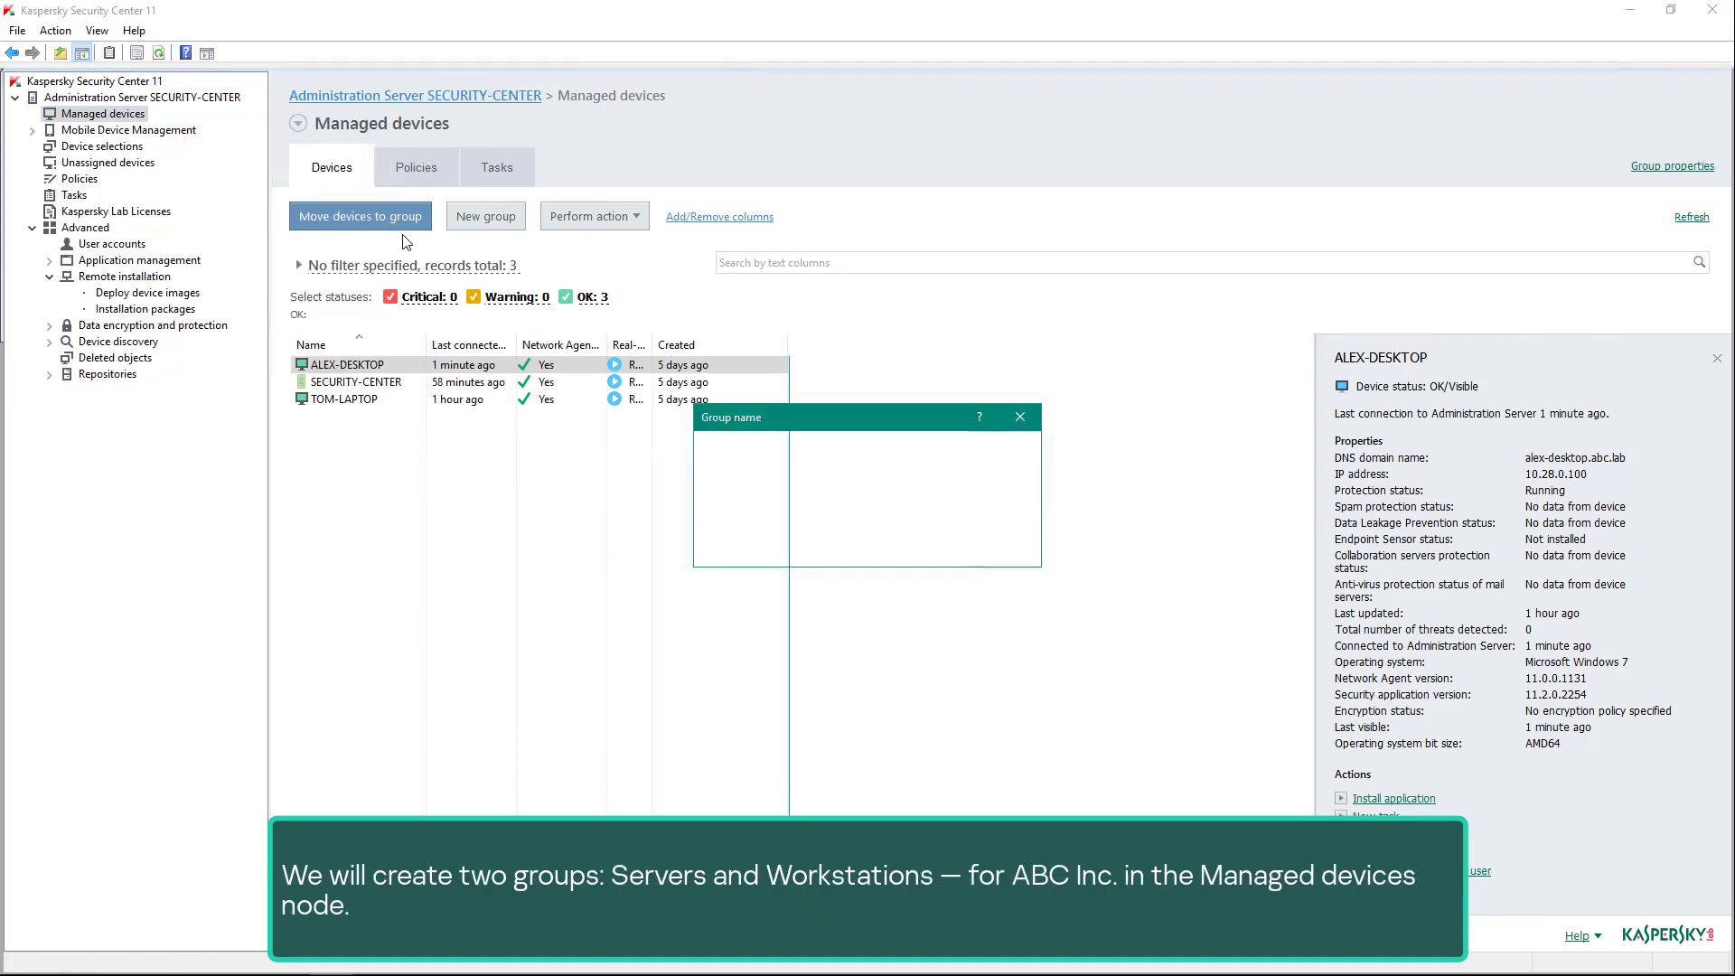
type("Server")
key("Return")
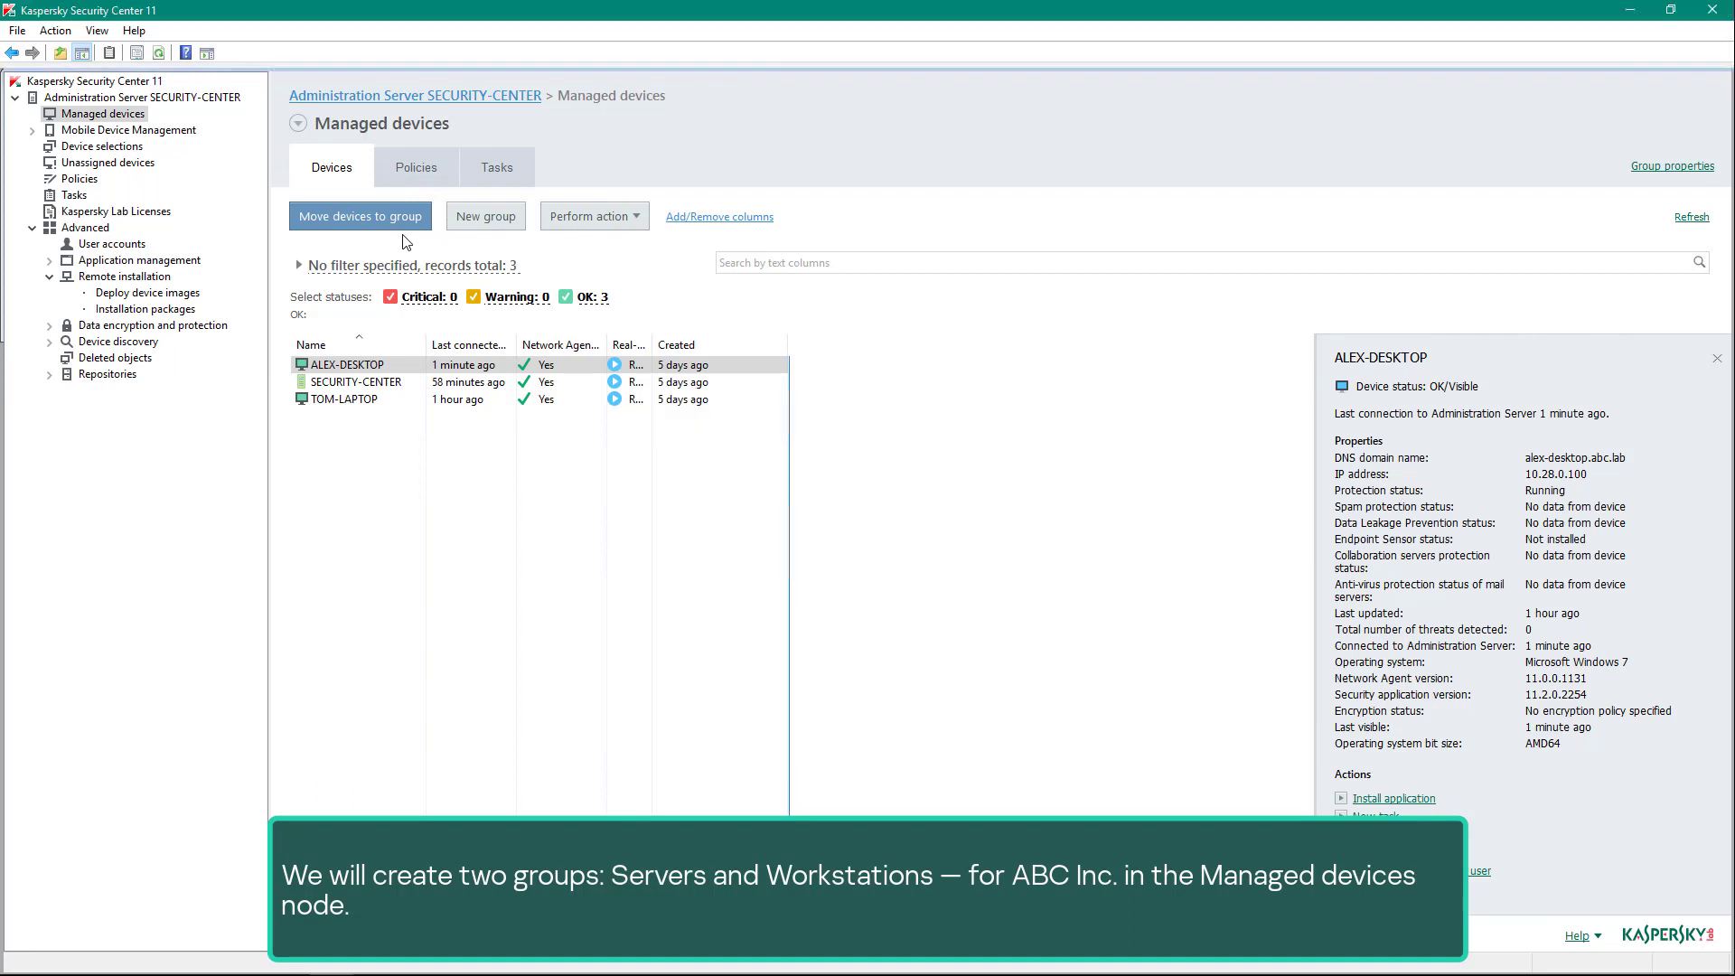
- Create a second group named Workstation under Managed devices
right_click(137, 115)
mouse_move(300, 231)
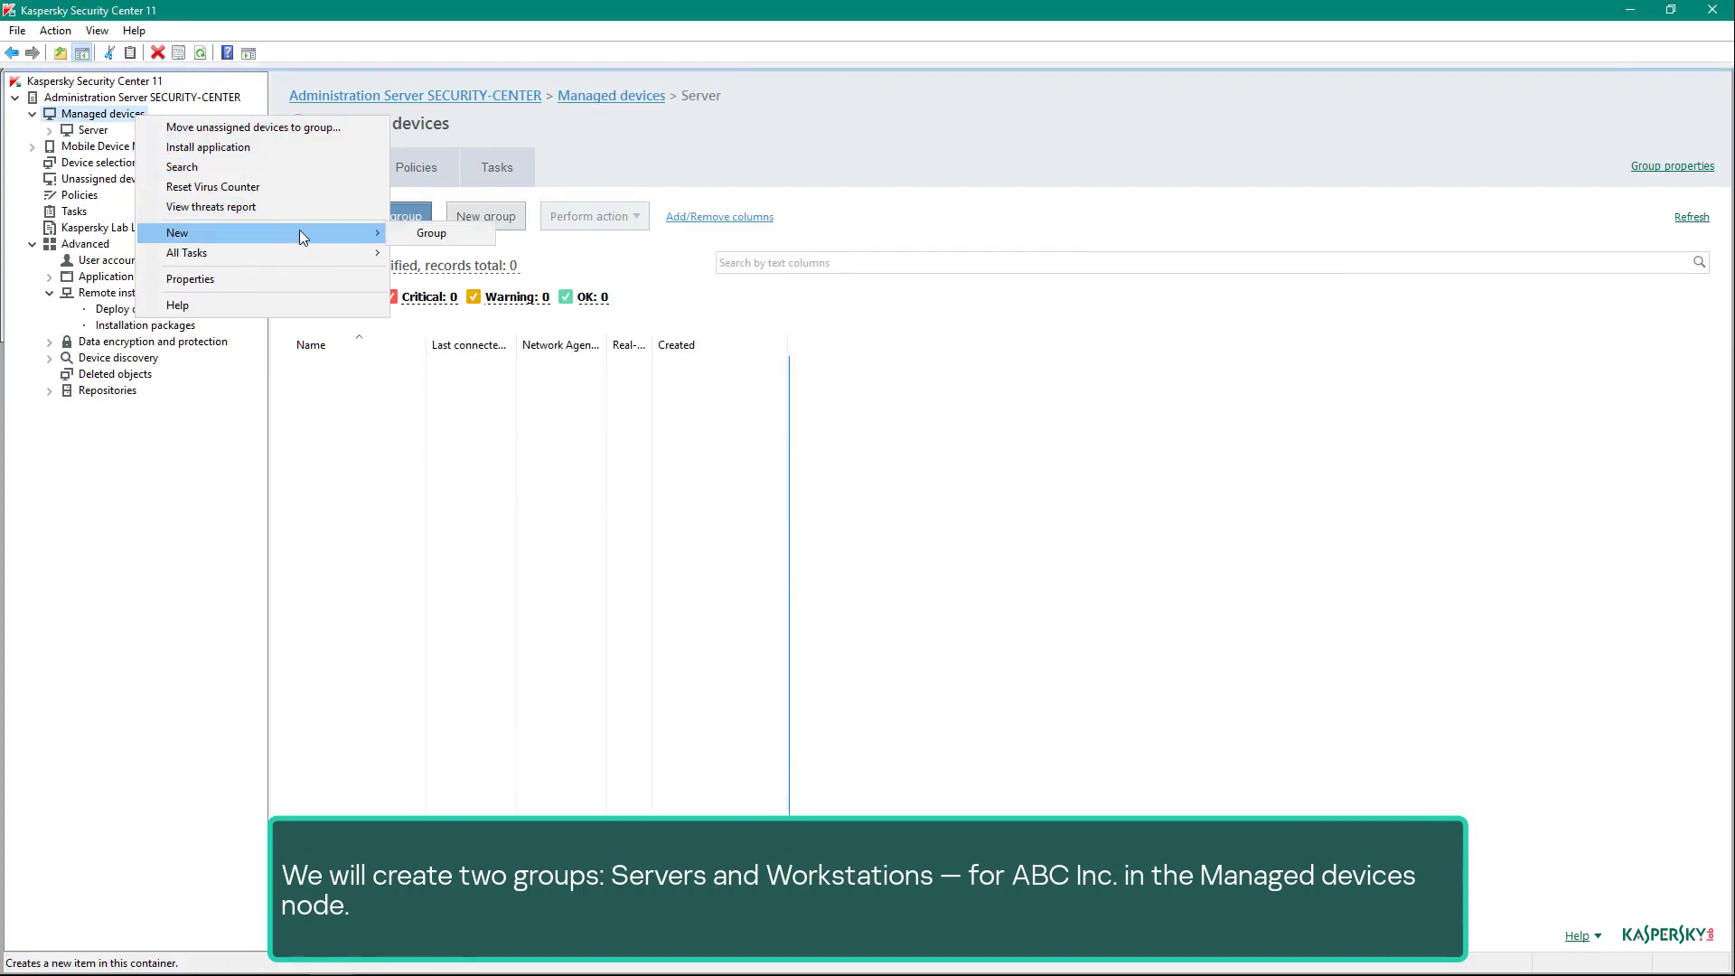
left_click(402, 239)
type("Work")
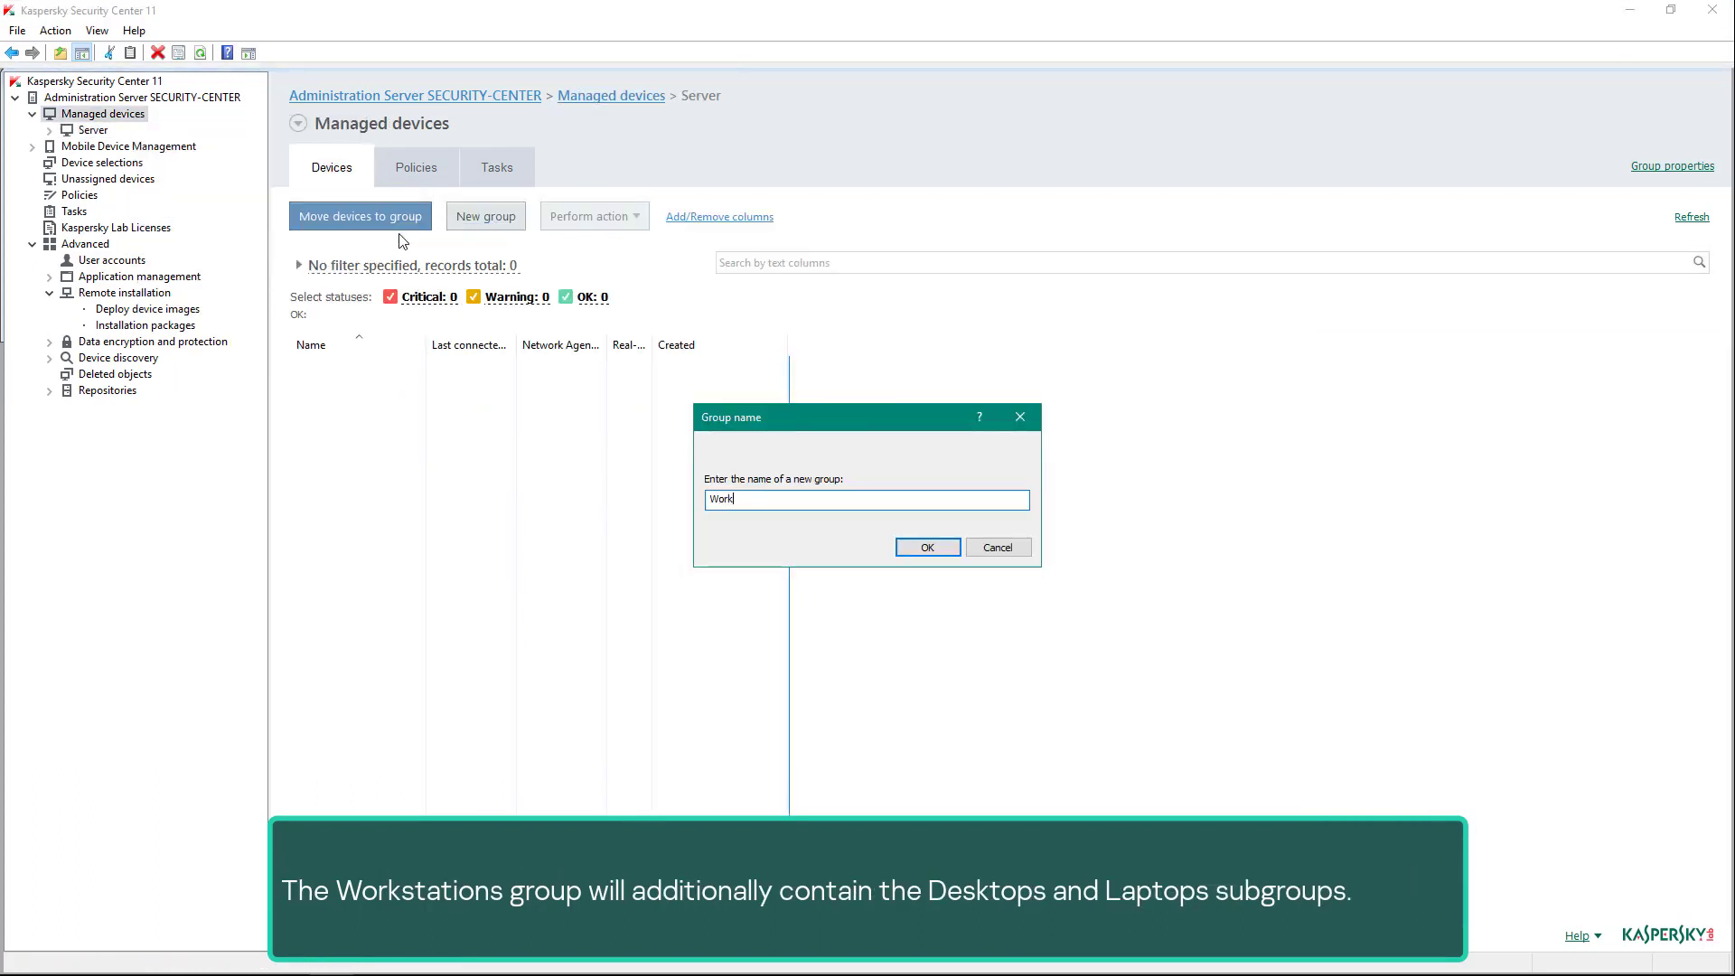
type("station")
key("Return")
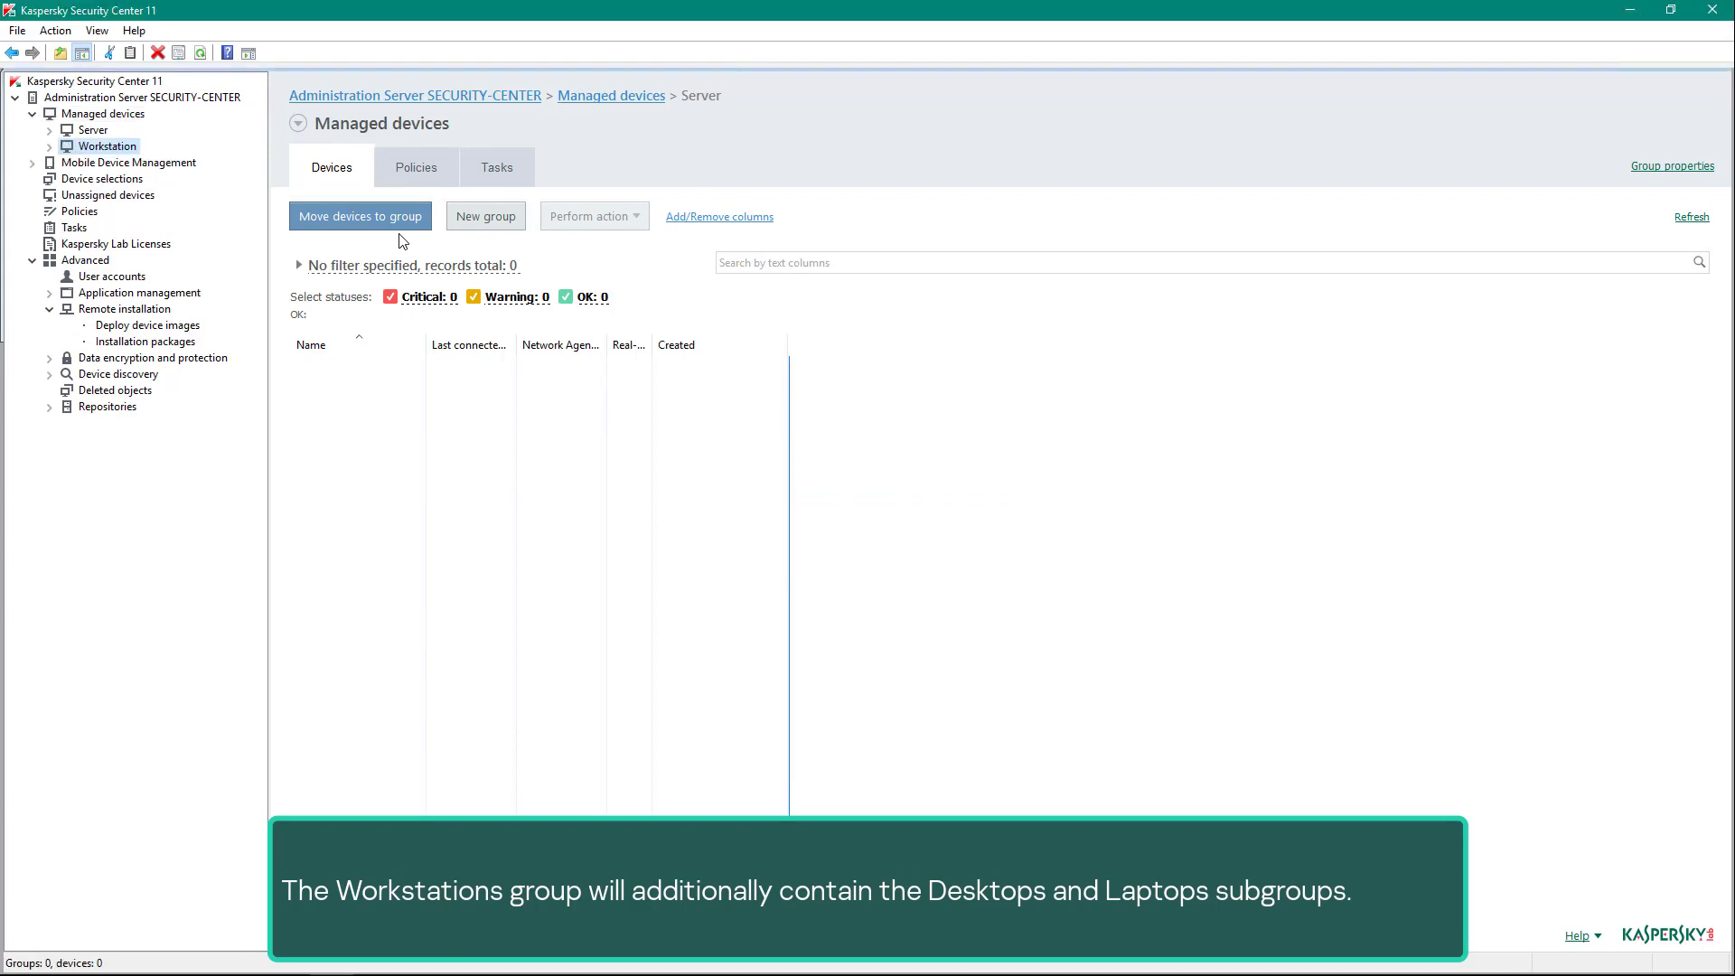
- Create a subgroup named Desktops inside the Workstation group
right_click(129, 148)
mouse_move(311, 264)
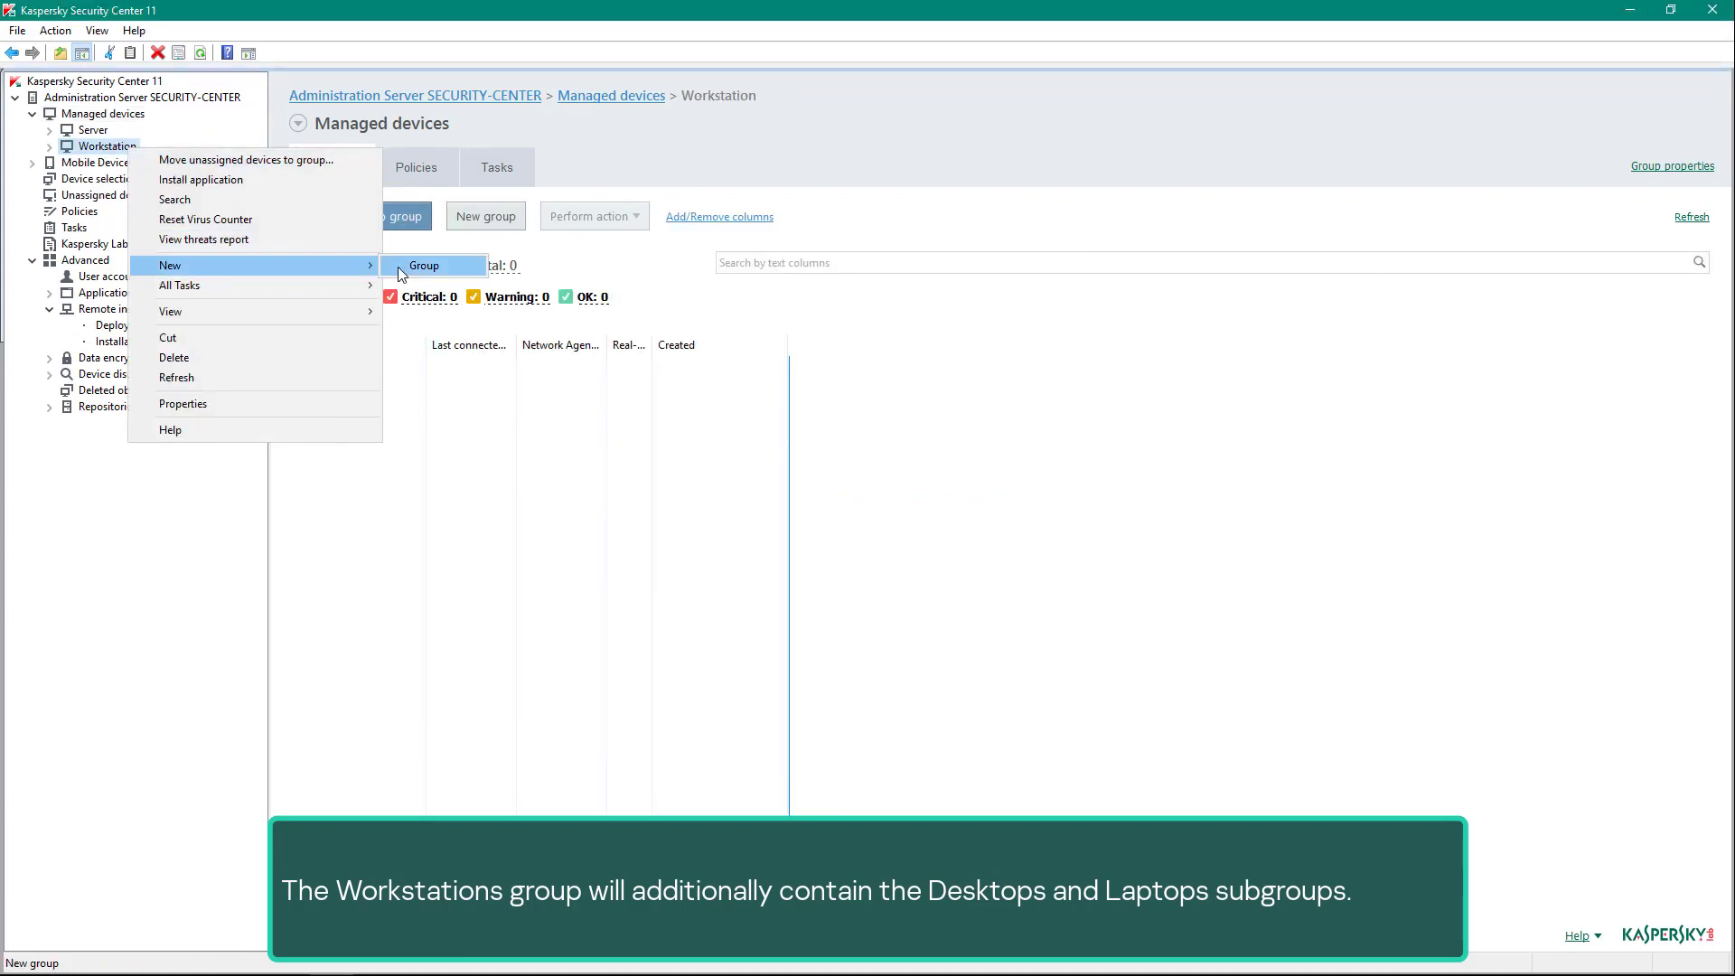
left_click(411, 266)
type("Desktops")
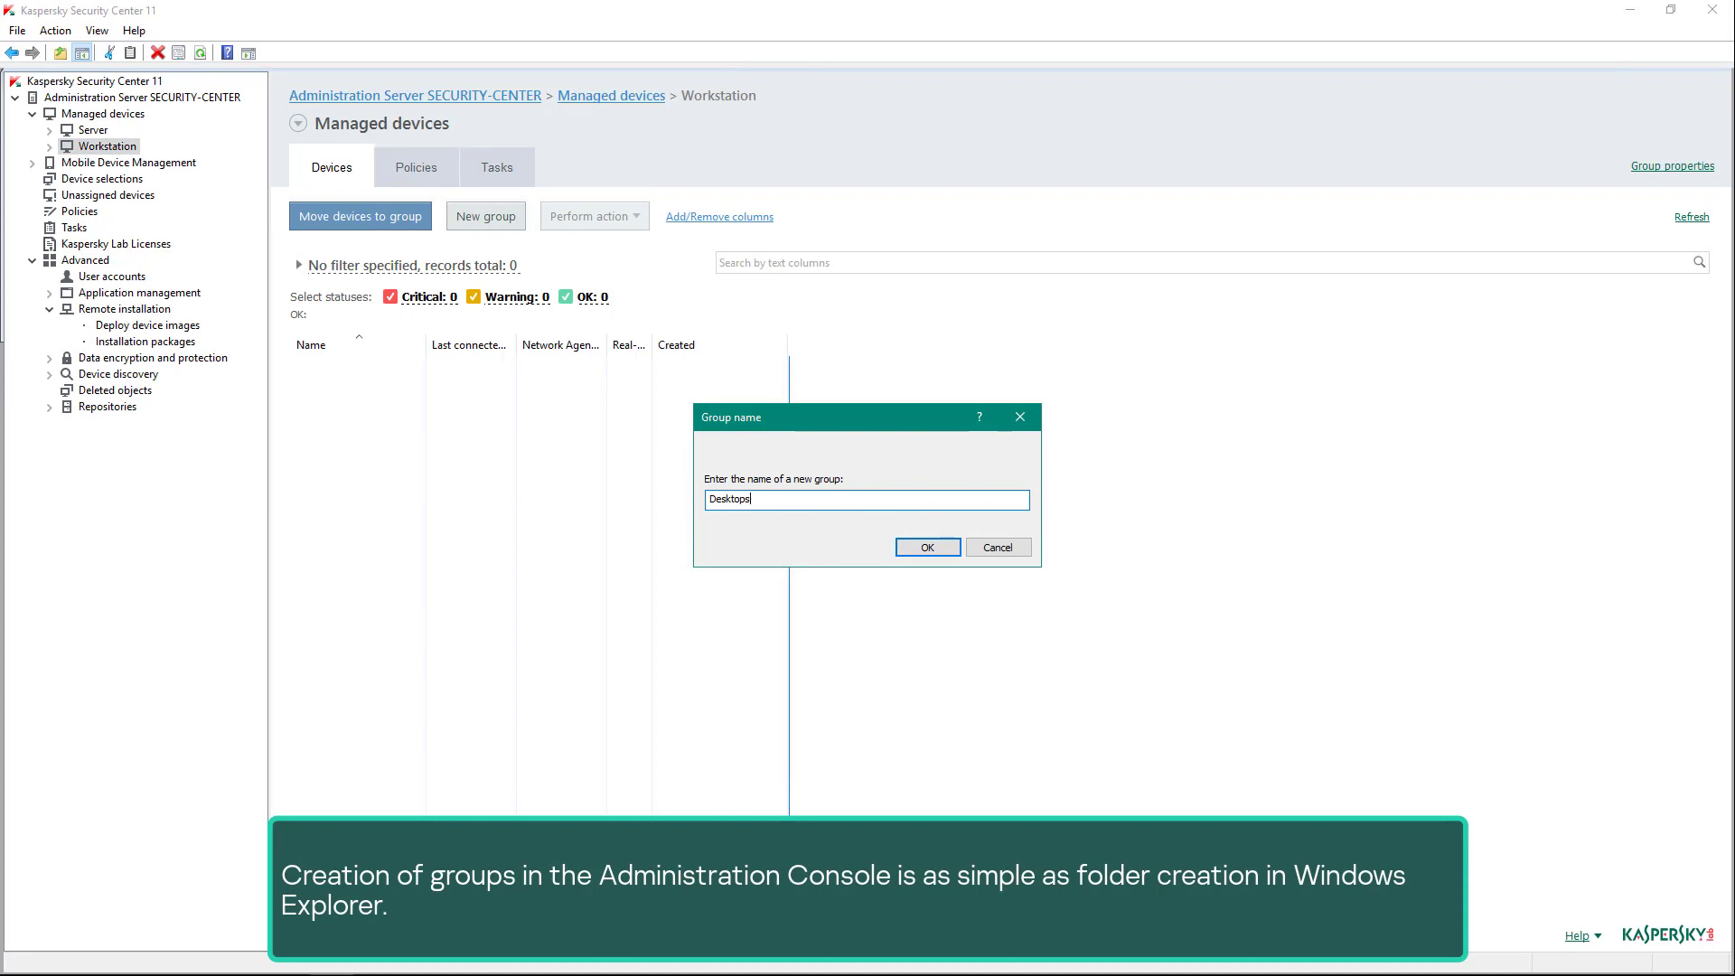
key("Return")
- Create a subgroup named Laptops inside the Workstation group
right_click(131, 148)
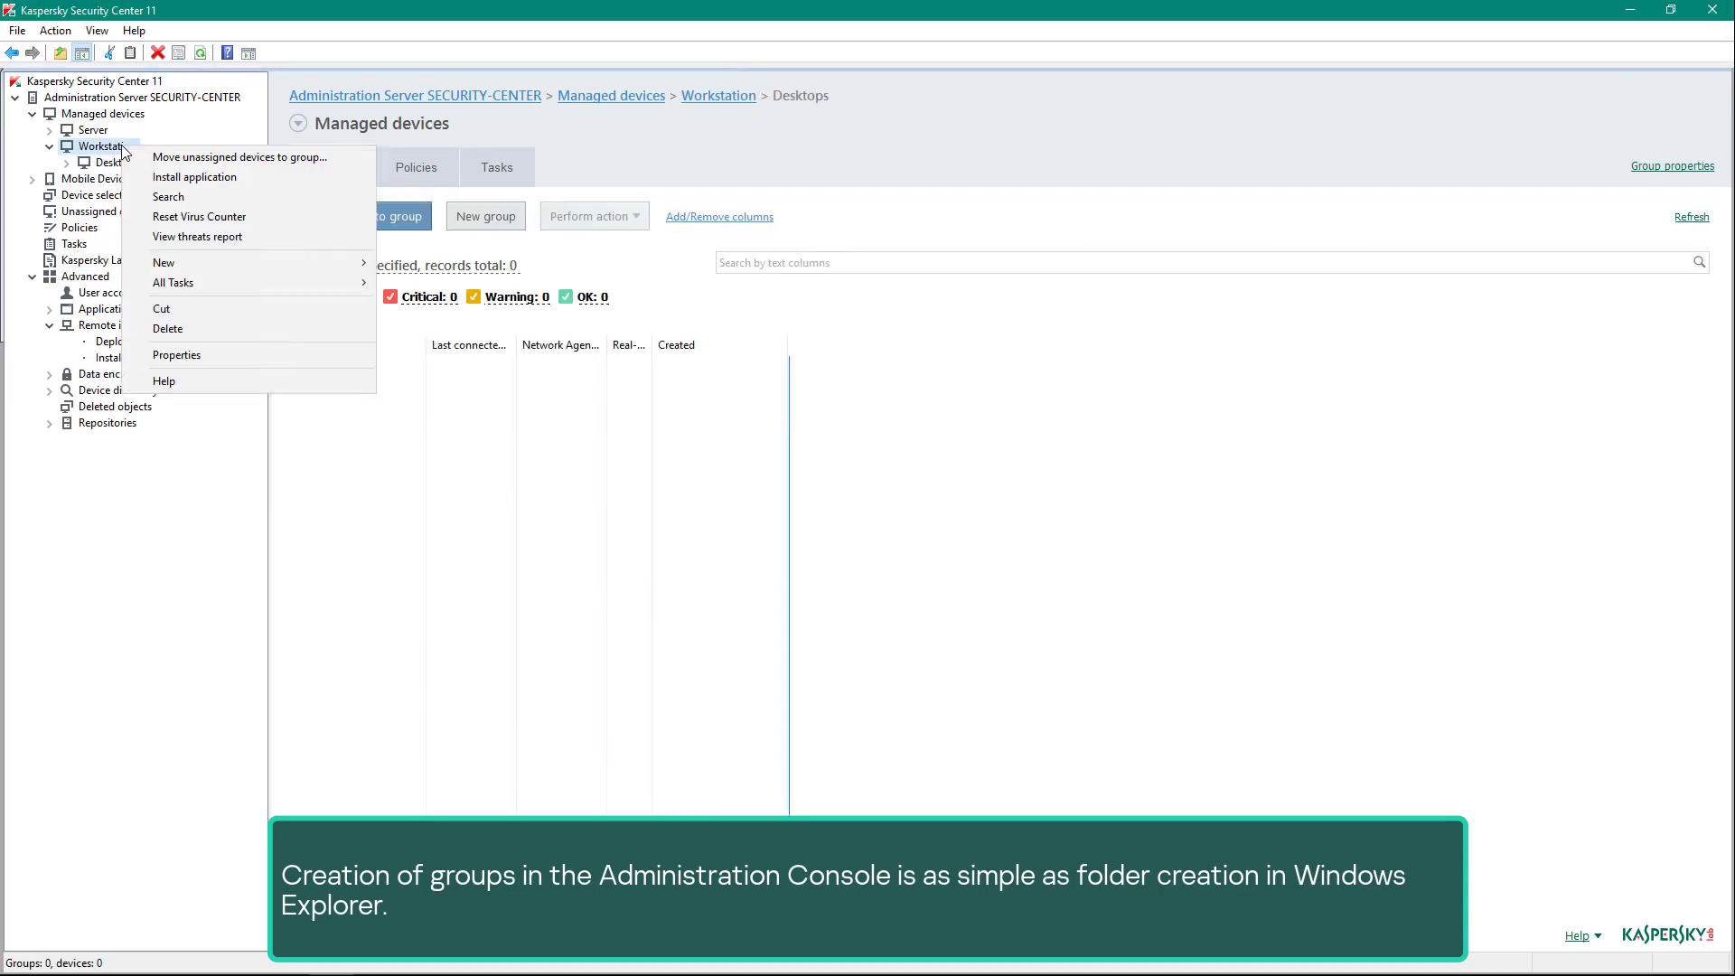
mouse_move(158, 260)
left_click(398, 263)
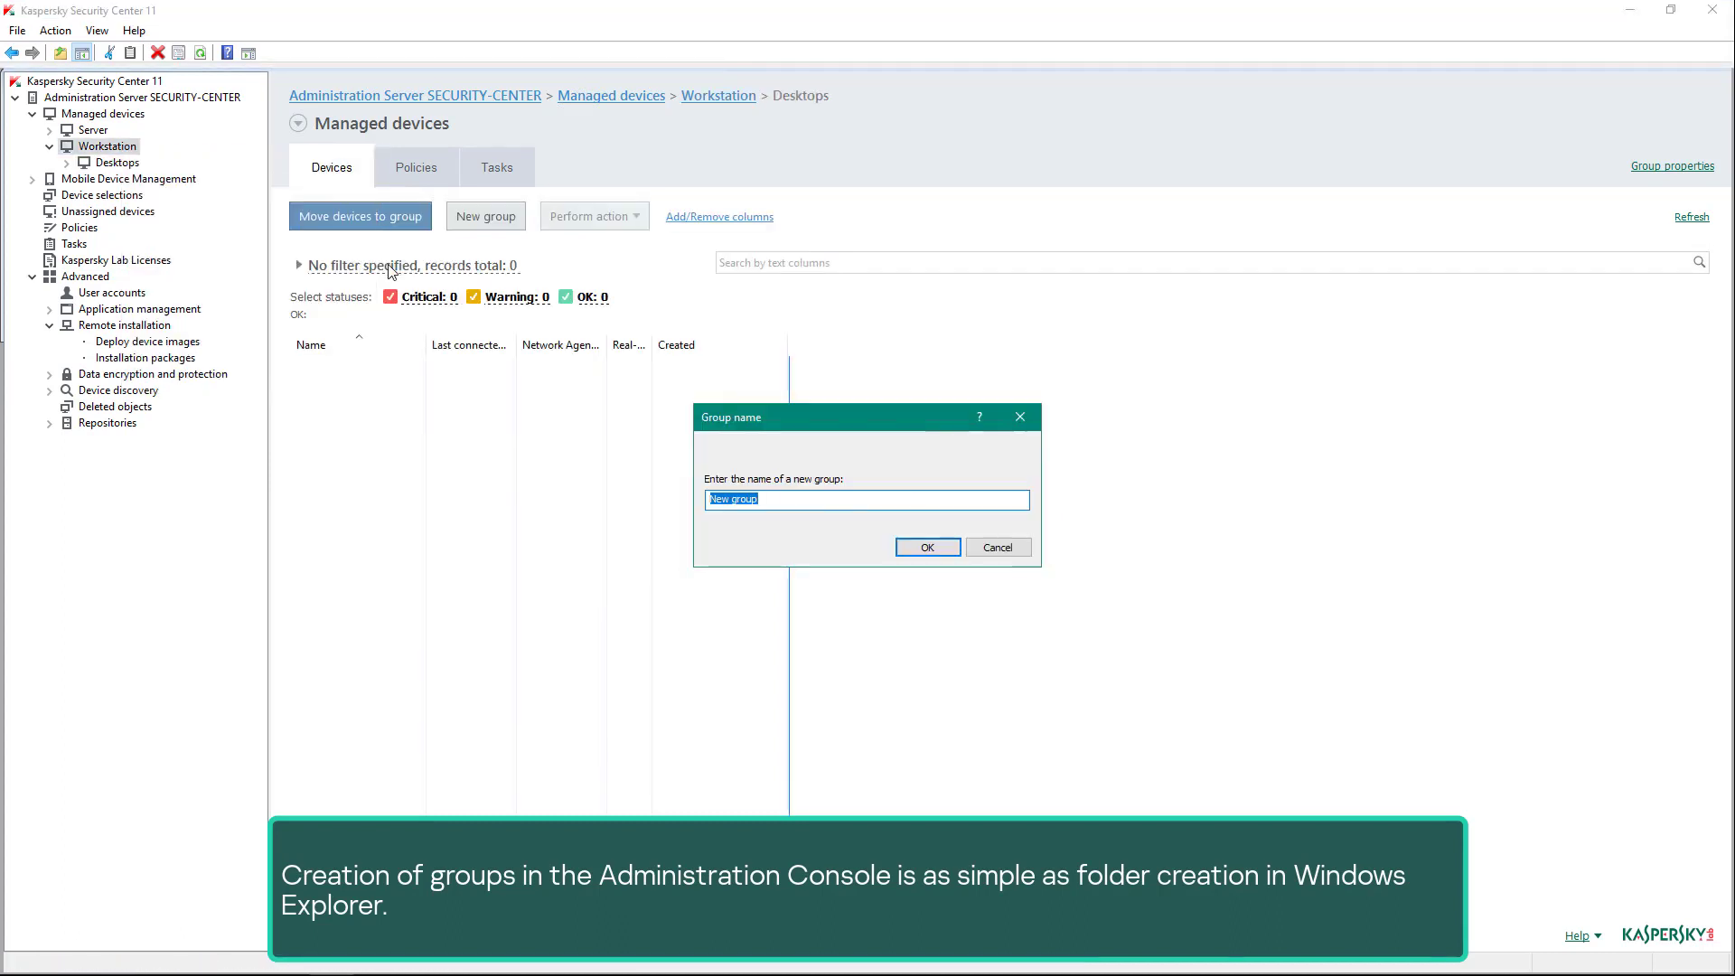
type("Laptops")
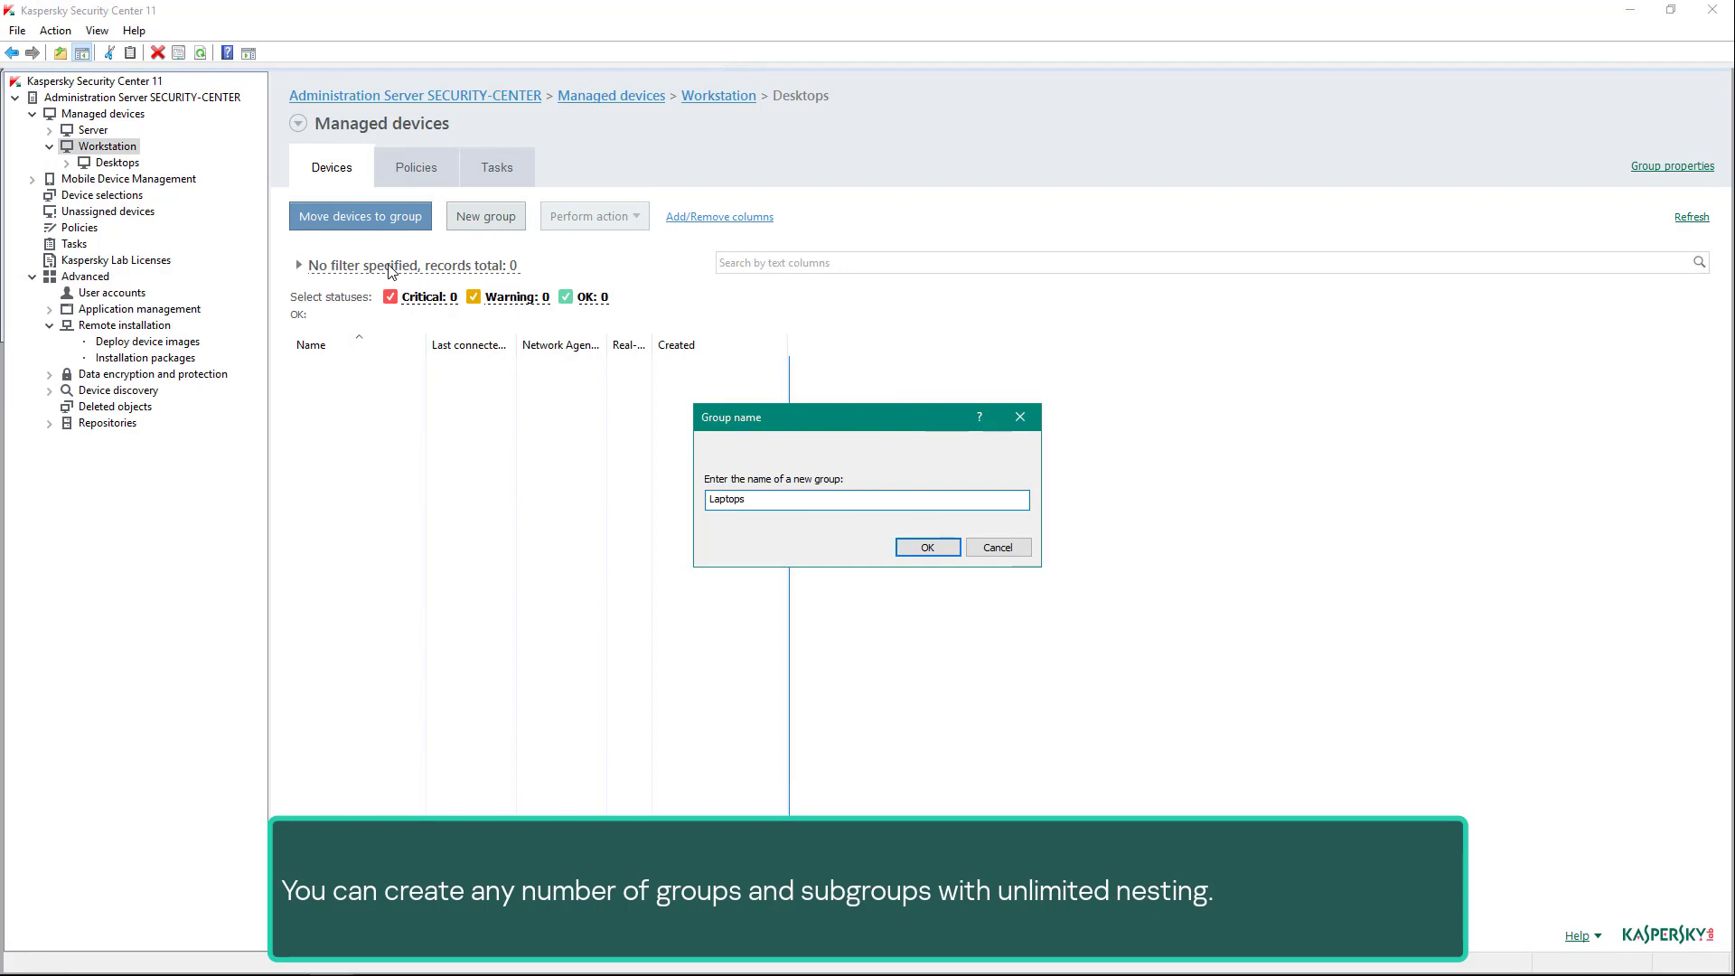
key("Return")
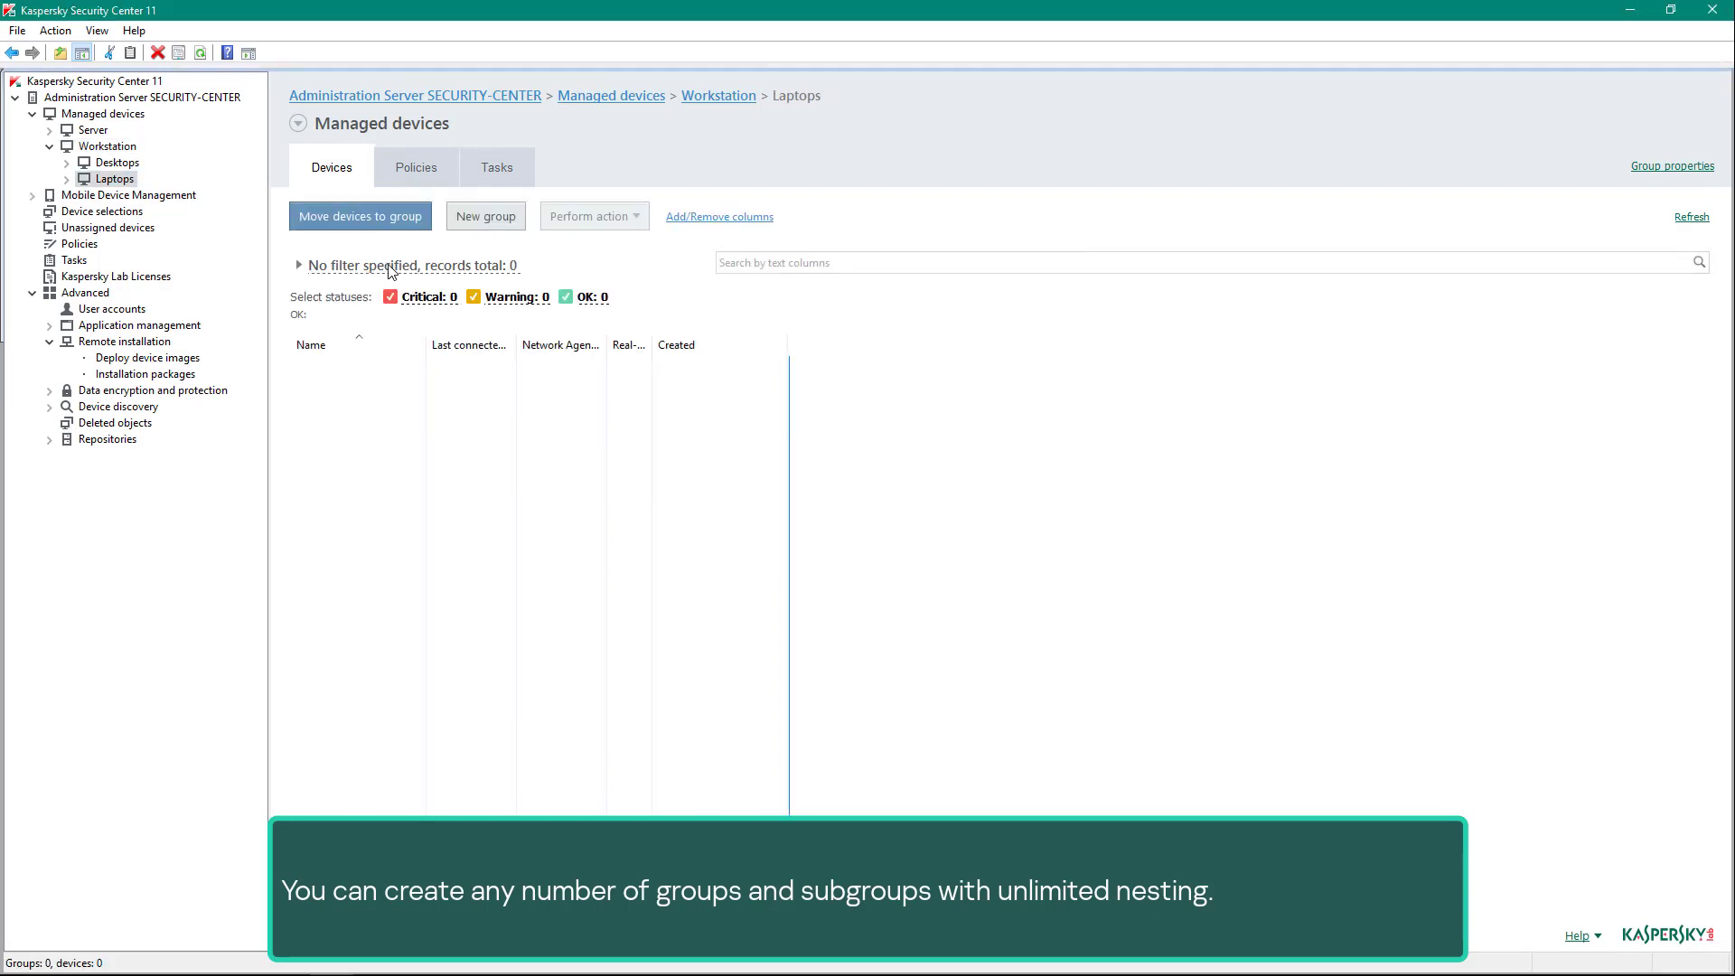
- Open the device moving rules for Unassigned devices and add a new rule named Server
left_click(145, 235)
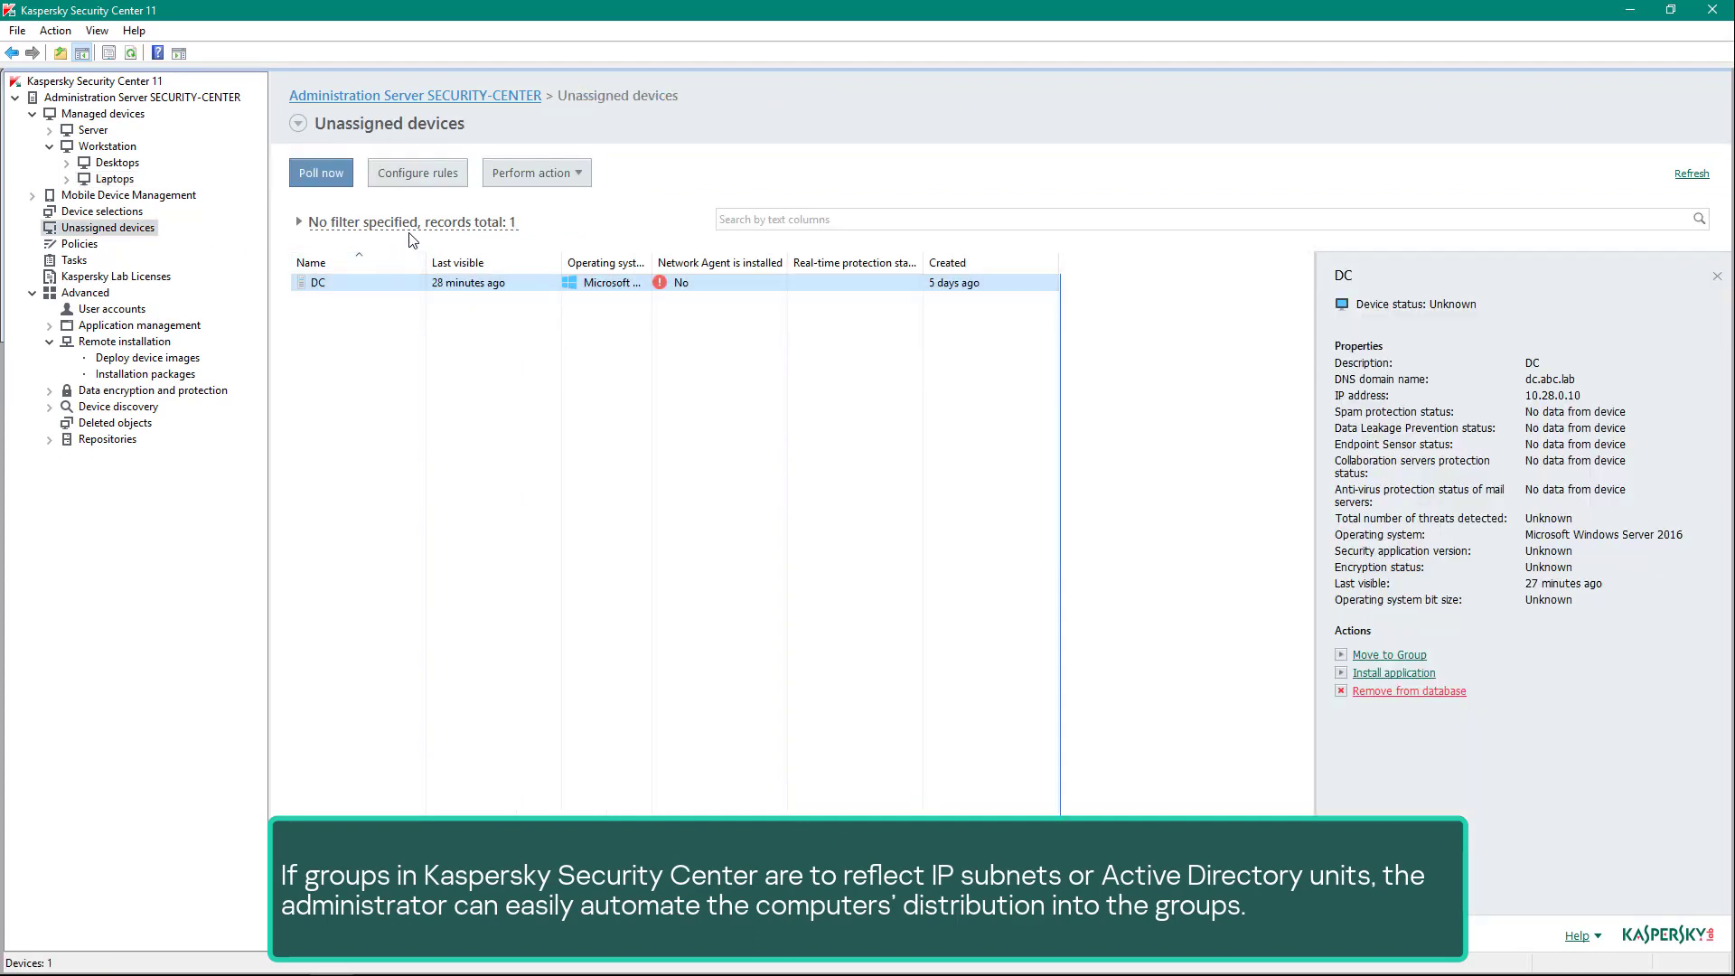
left_click(406, 186)
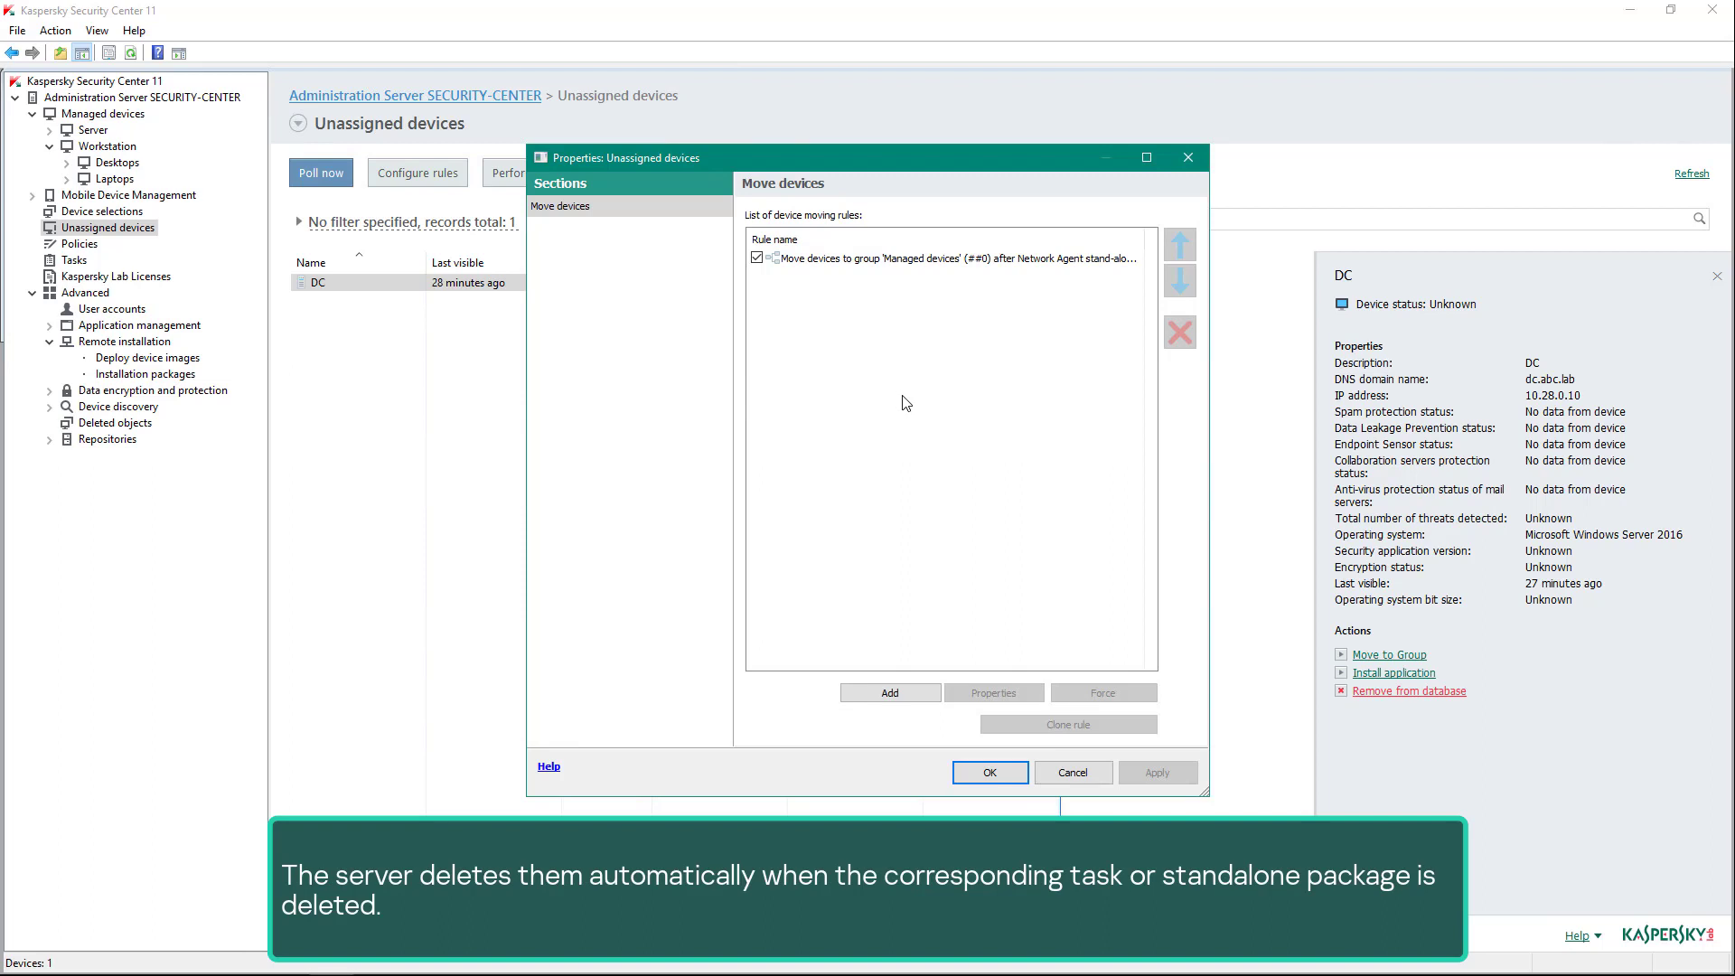
left_click(906, 695)
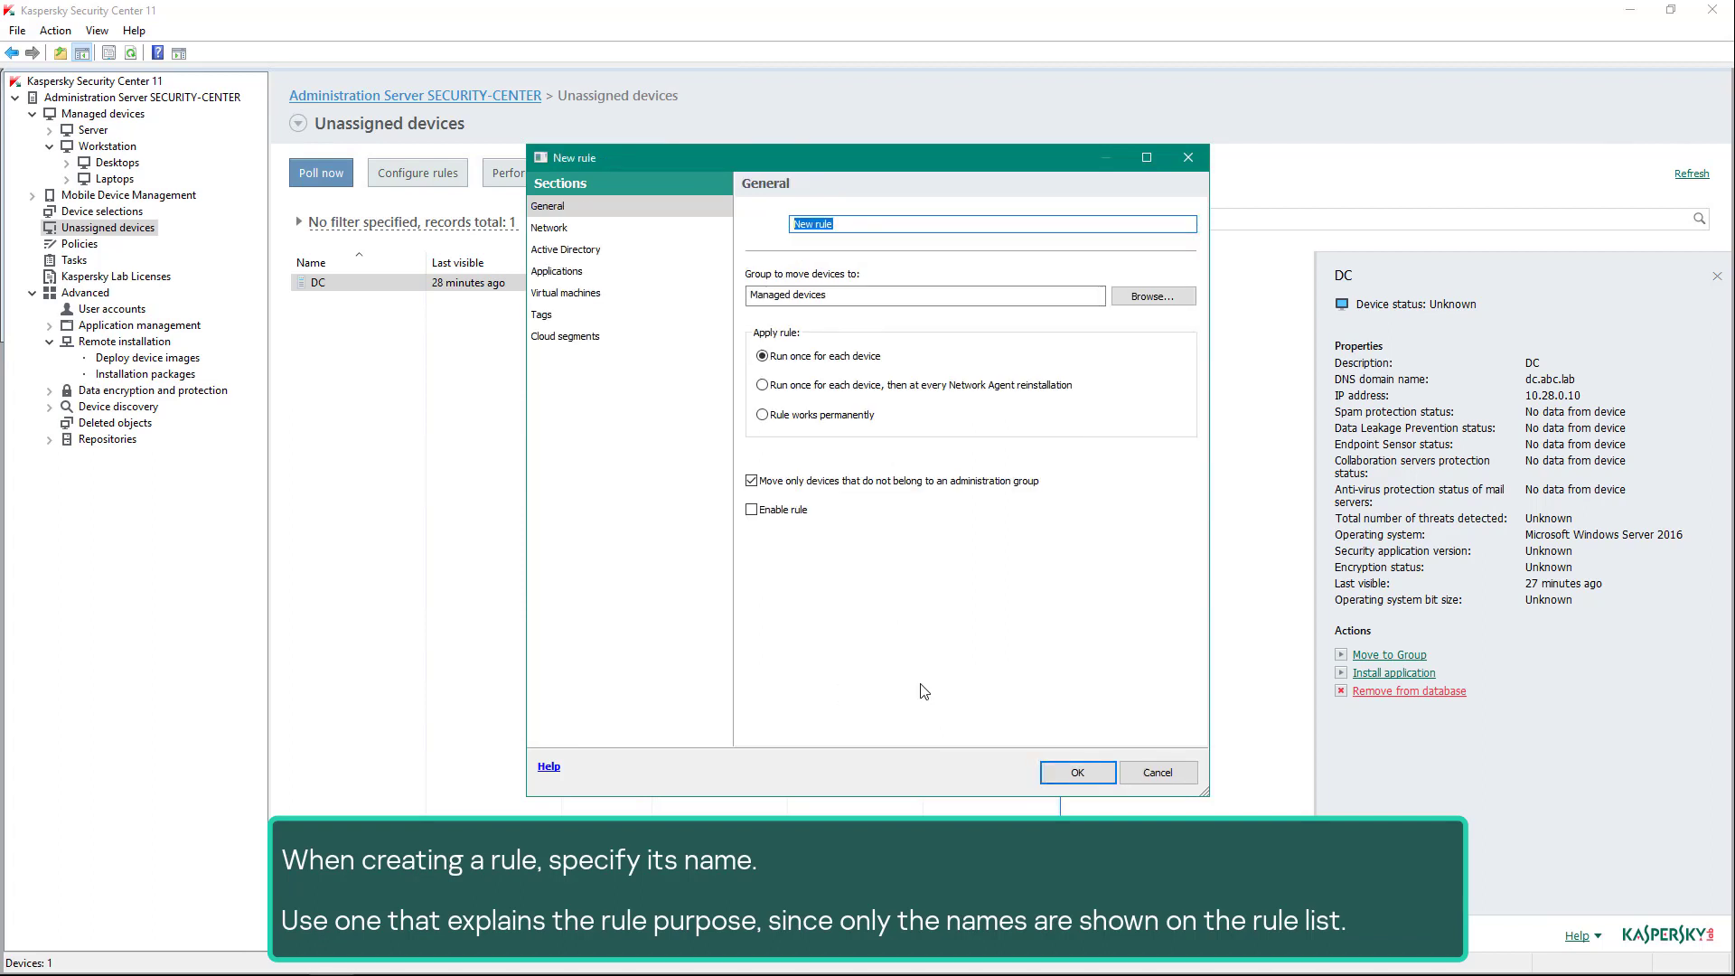
type("Servers")
key("BackSpace")
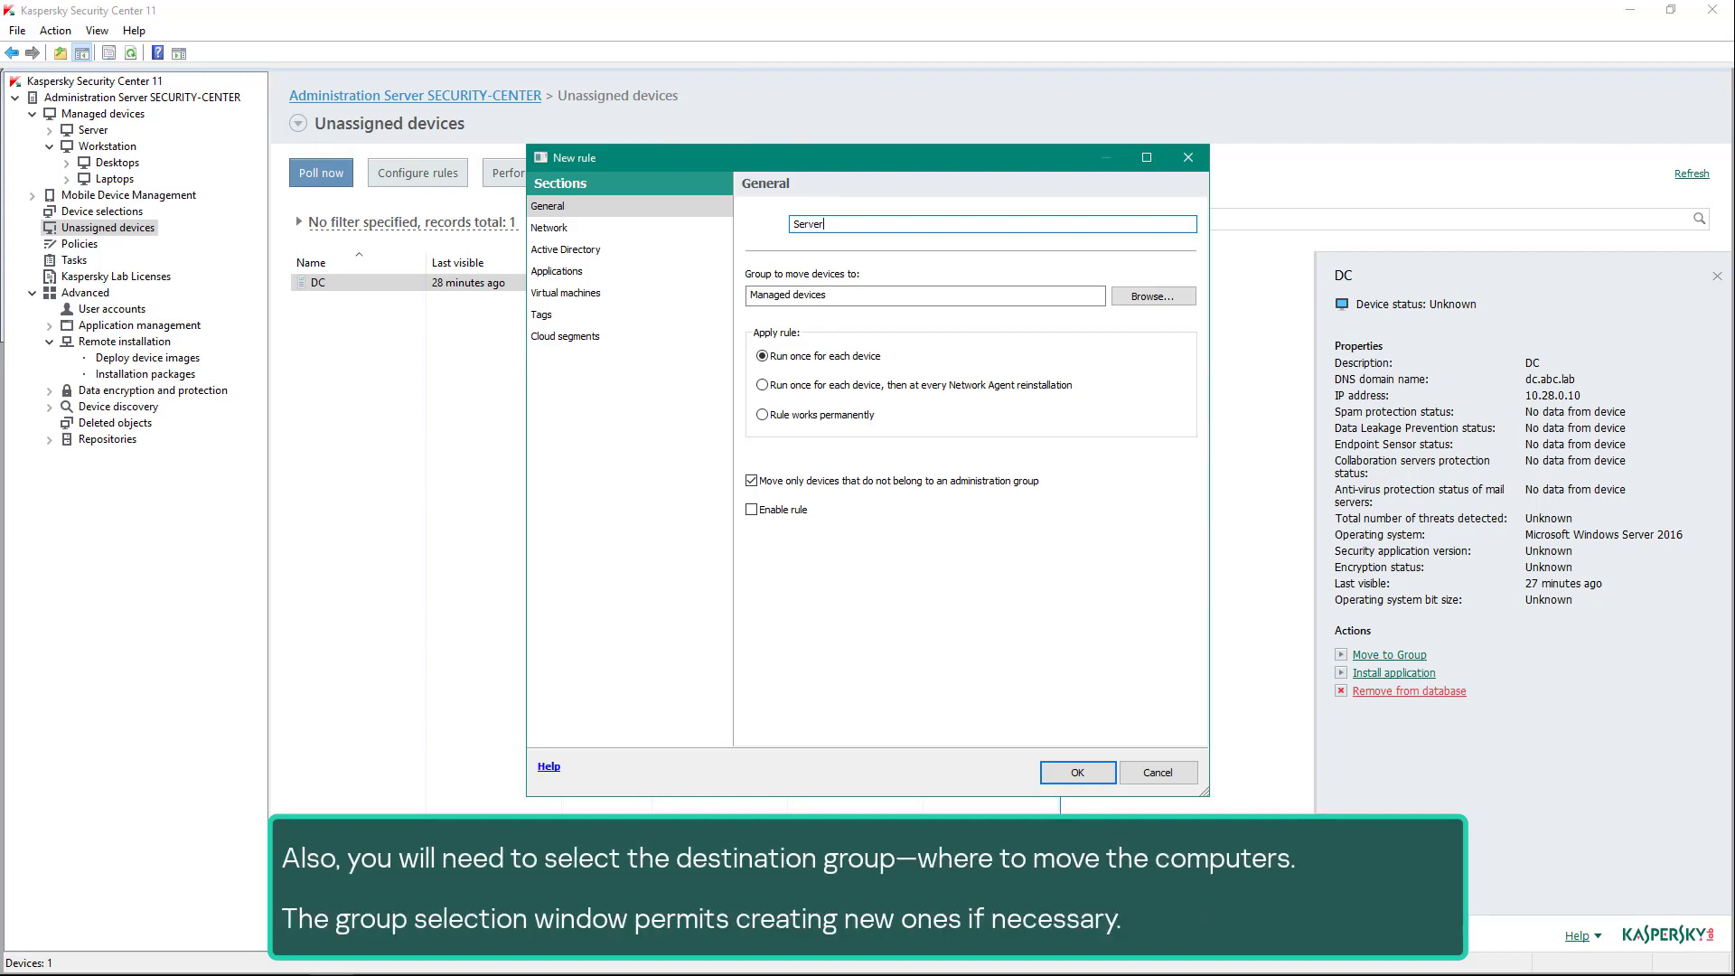
- Set the Server rule's destination group to Managed devices\Server
left_click(1148, 304)
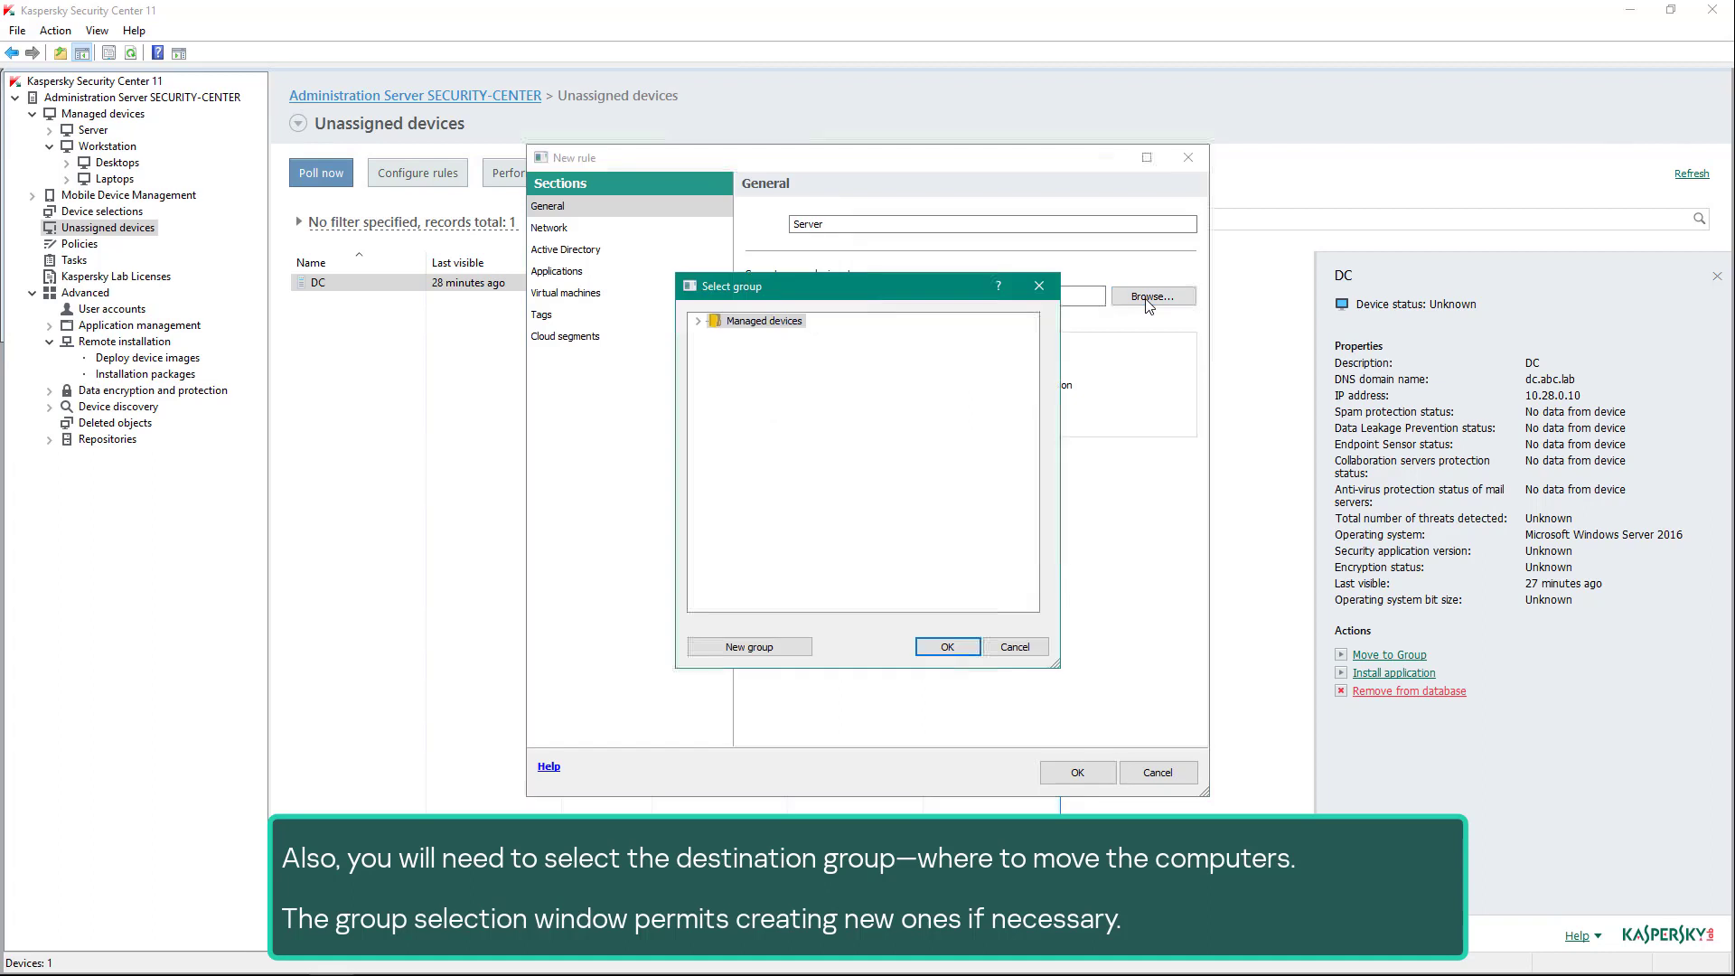
left_click(699, 322)
left_click(735, 335)
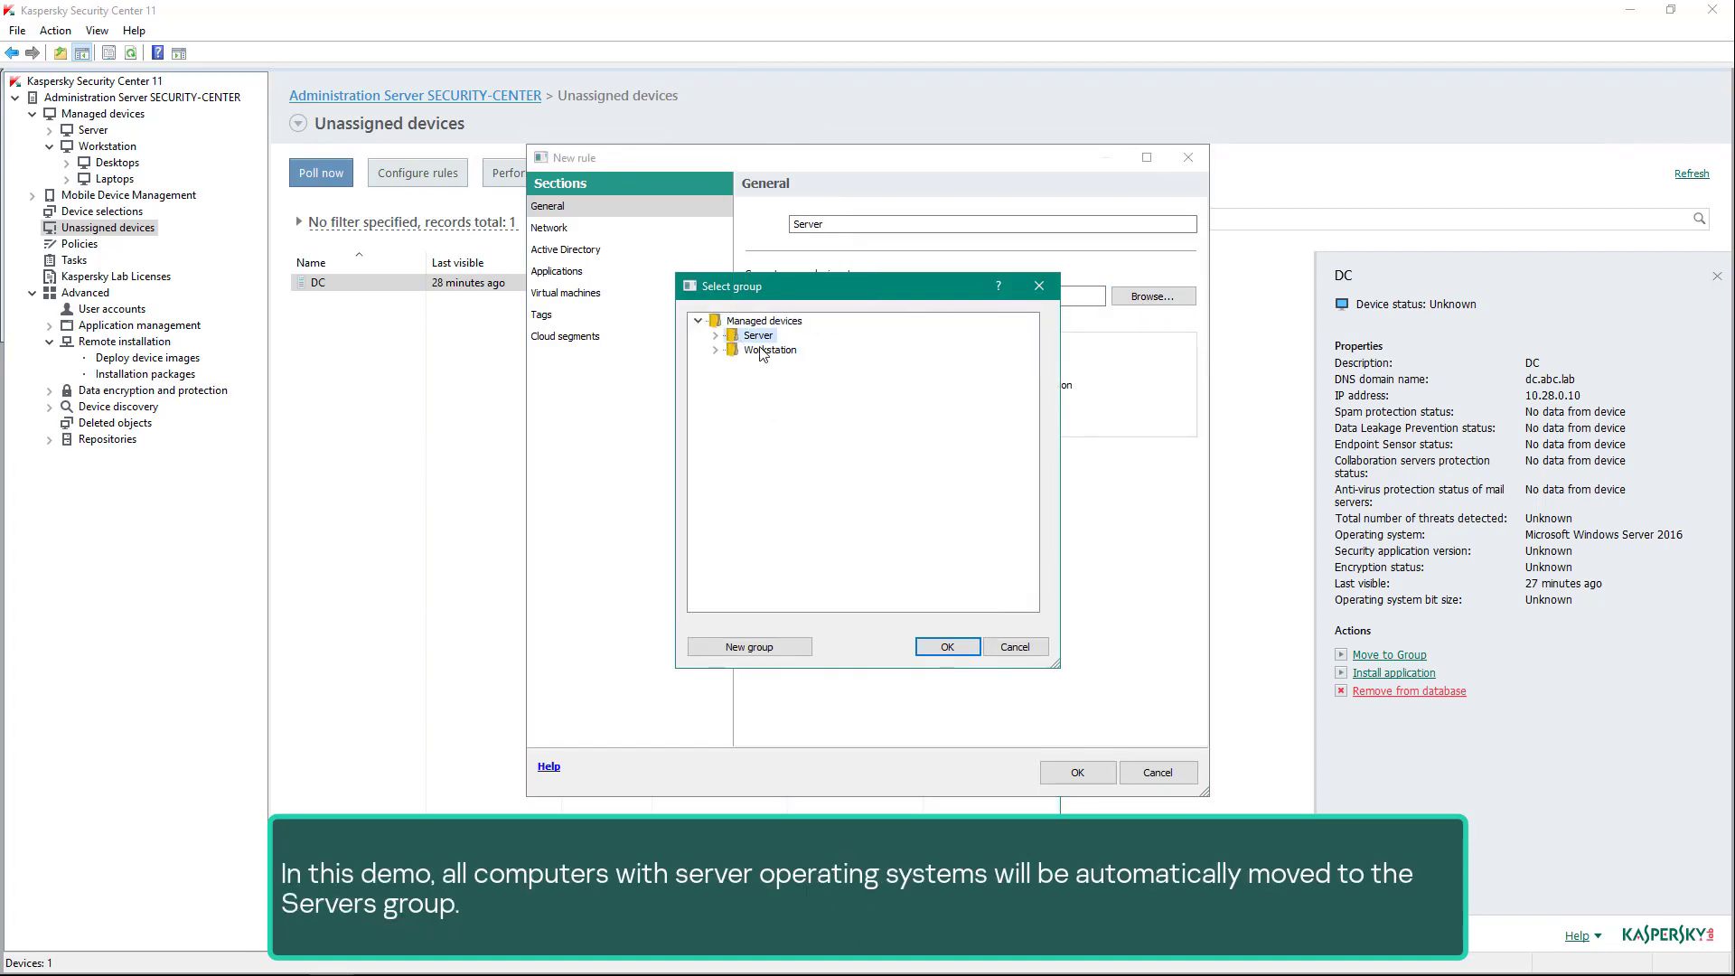
left_click(941, 647)
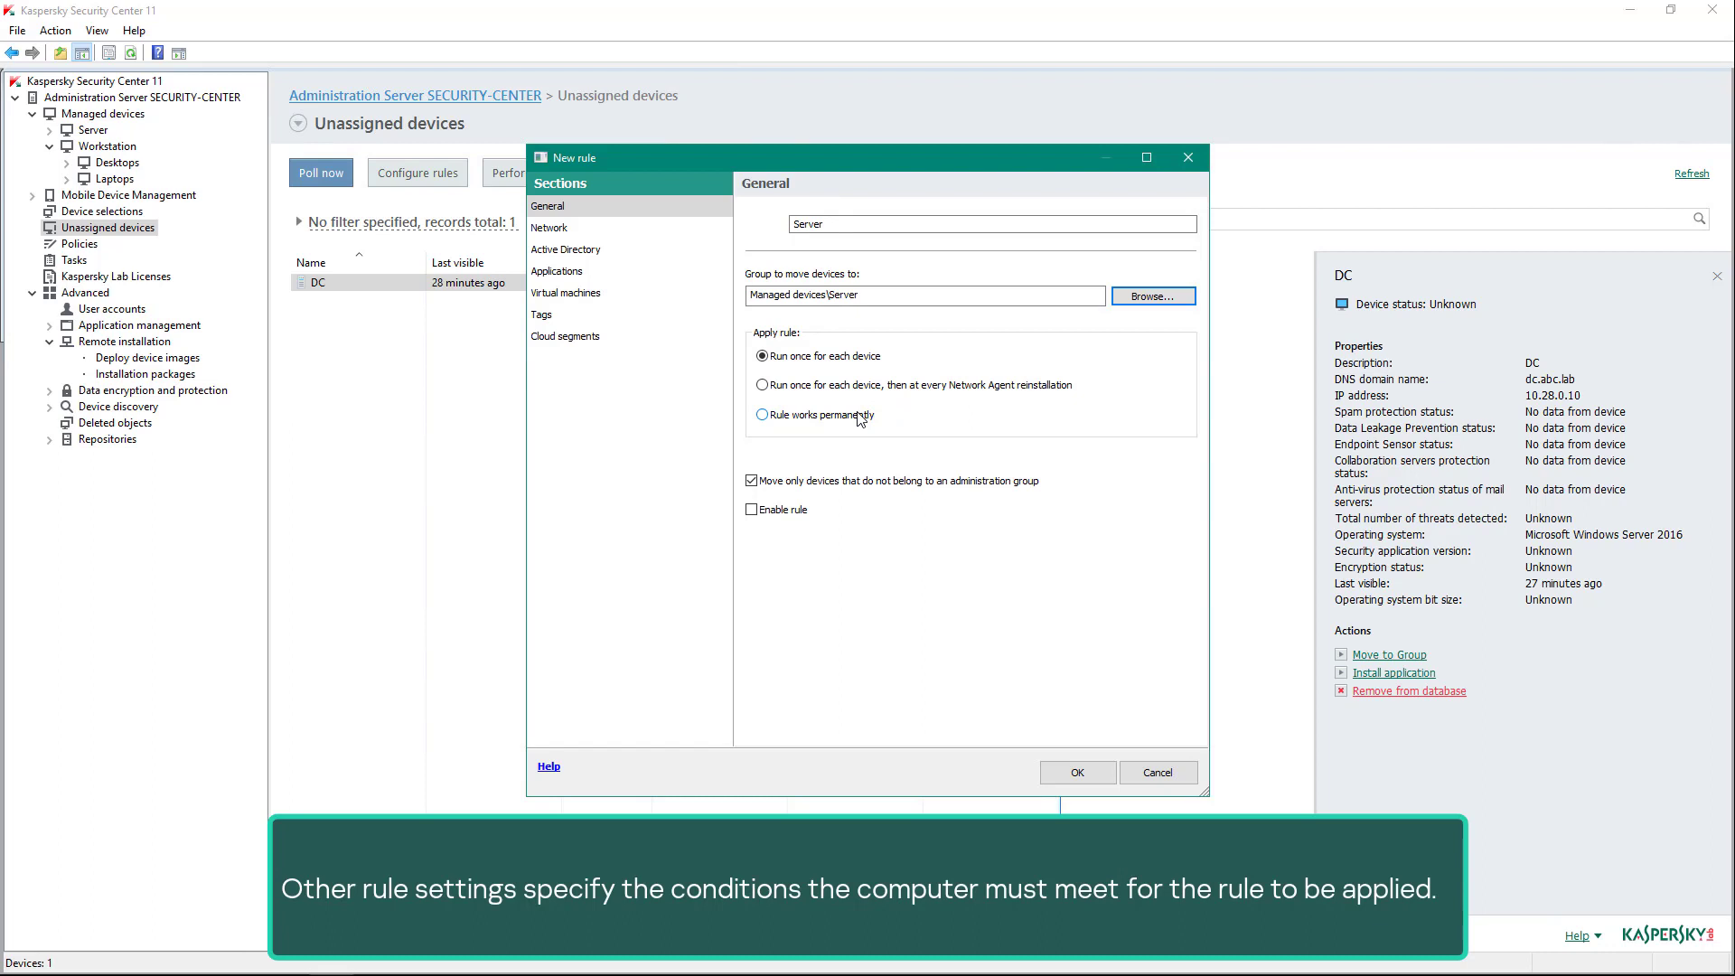
- Enable the Server rule, make it work permanently, and have it also move devices that already belong to an administration group
left_click(859, 418)
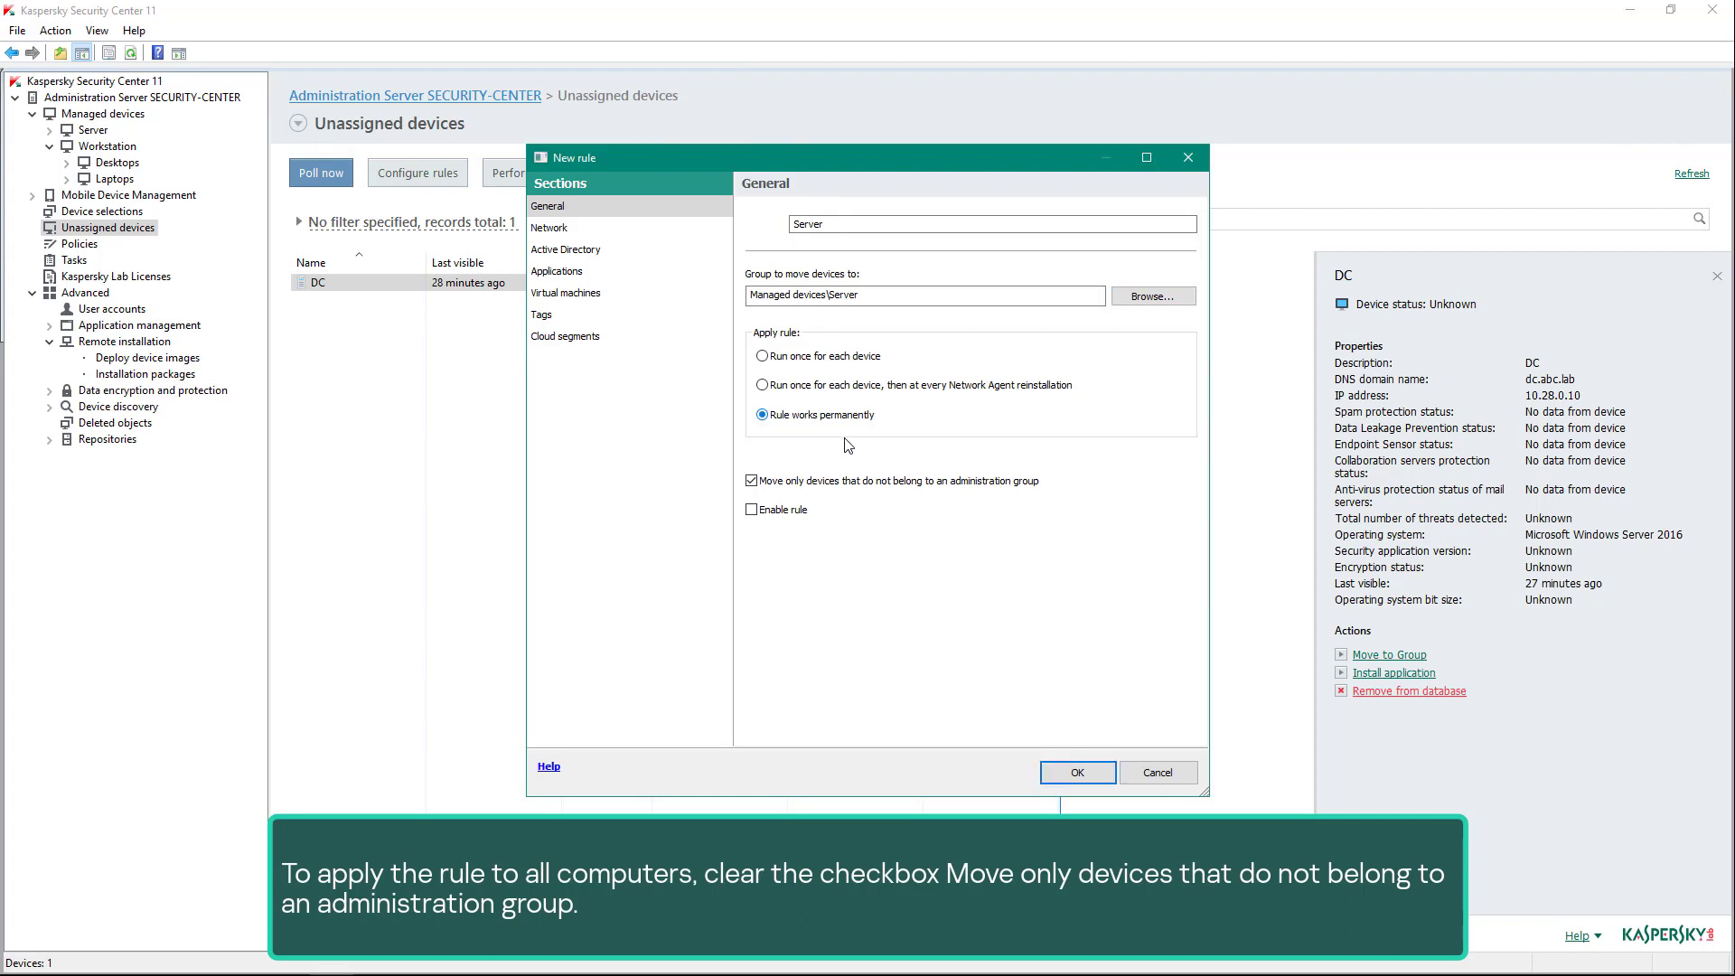
left_click(813, 484)
- In the Server rule's application conditions, require Network Agent to be installed by choosing Yes
left_click(618, 260)
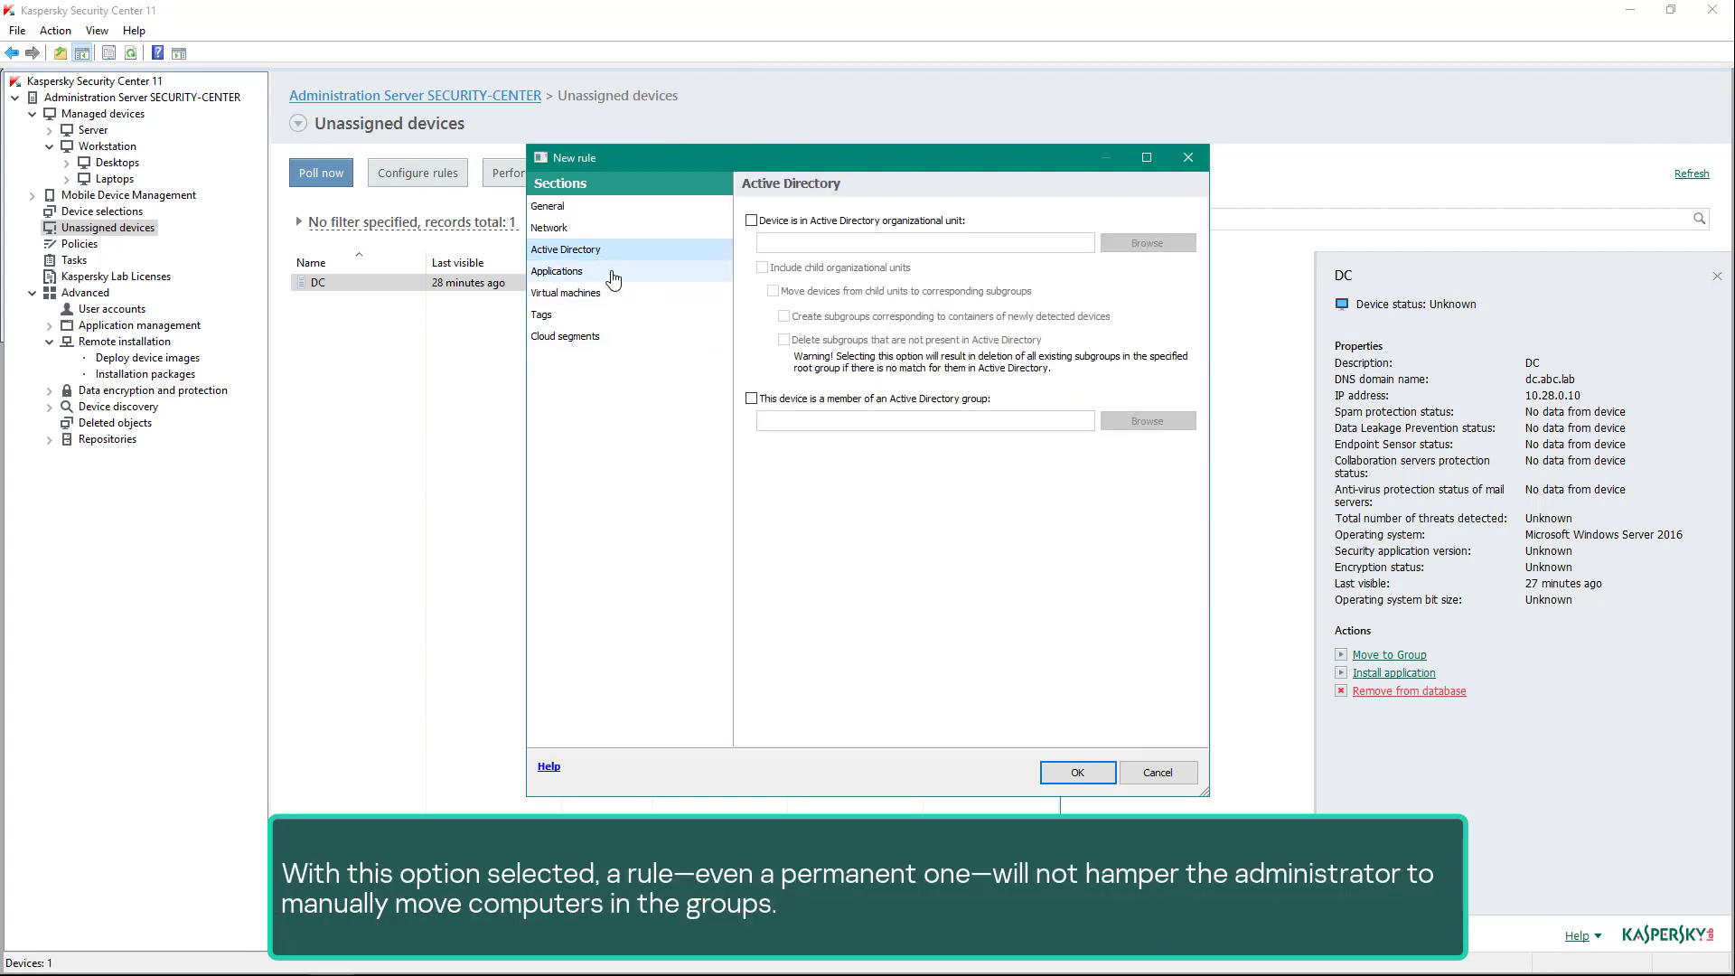
left_click(614, 279)
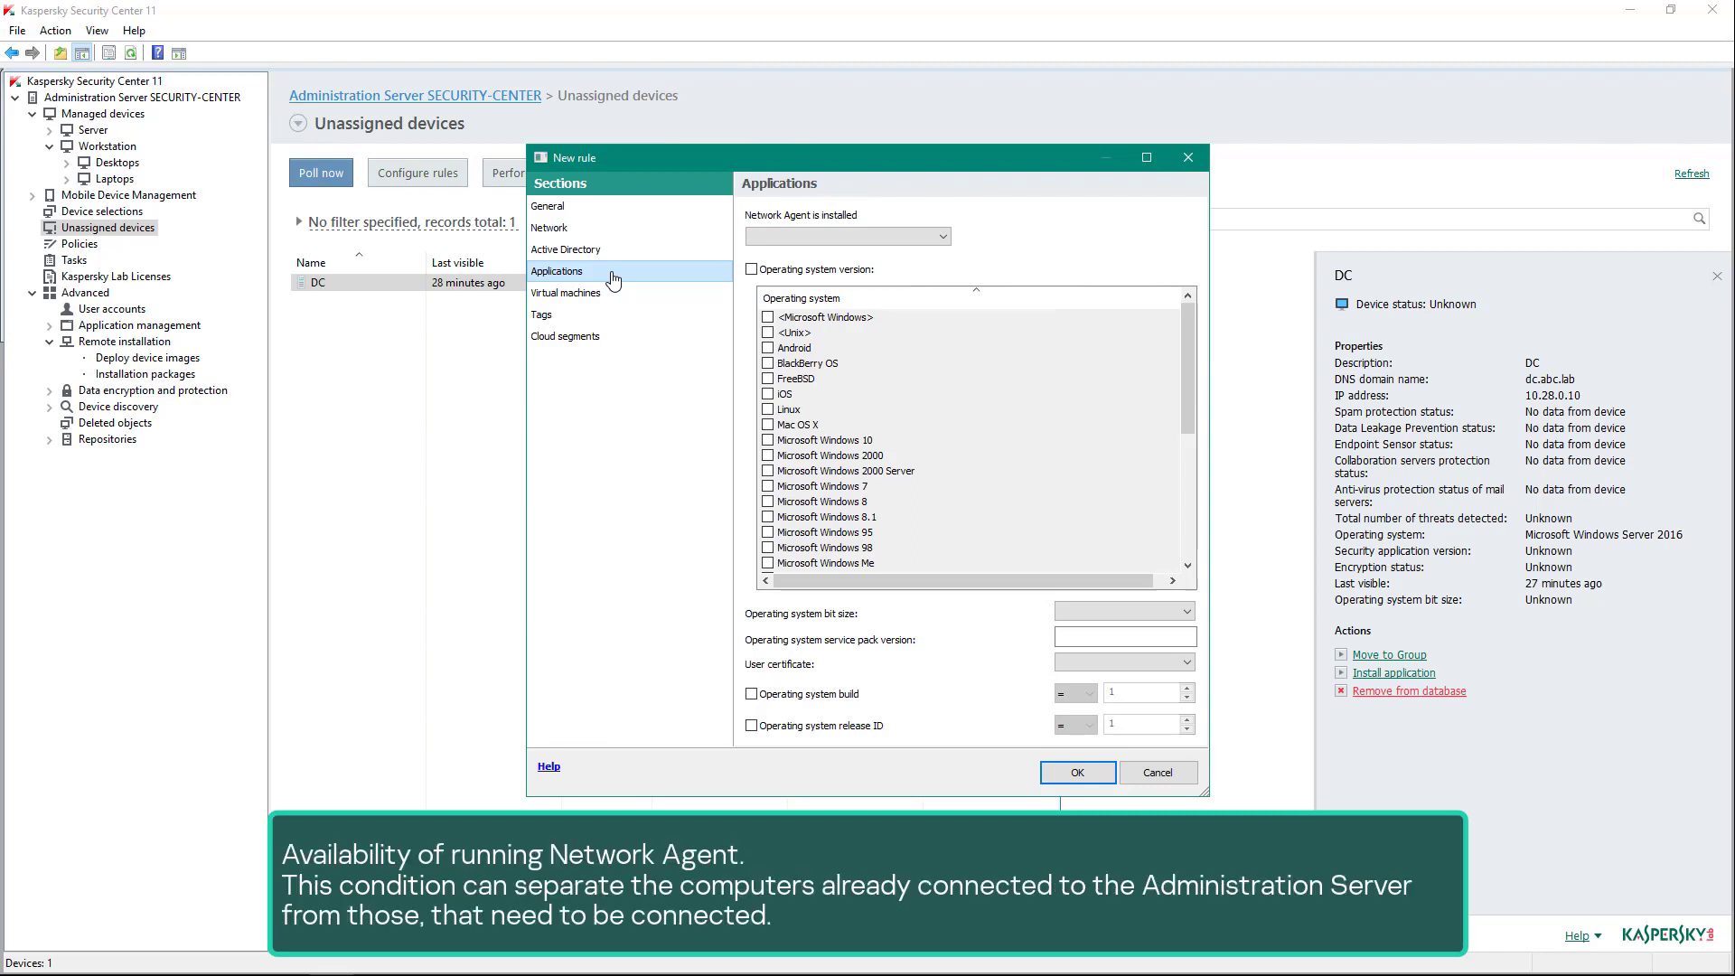
left_click(769, 237)
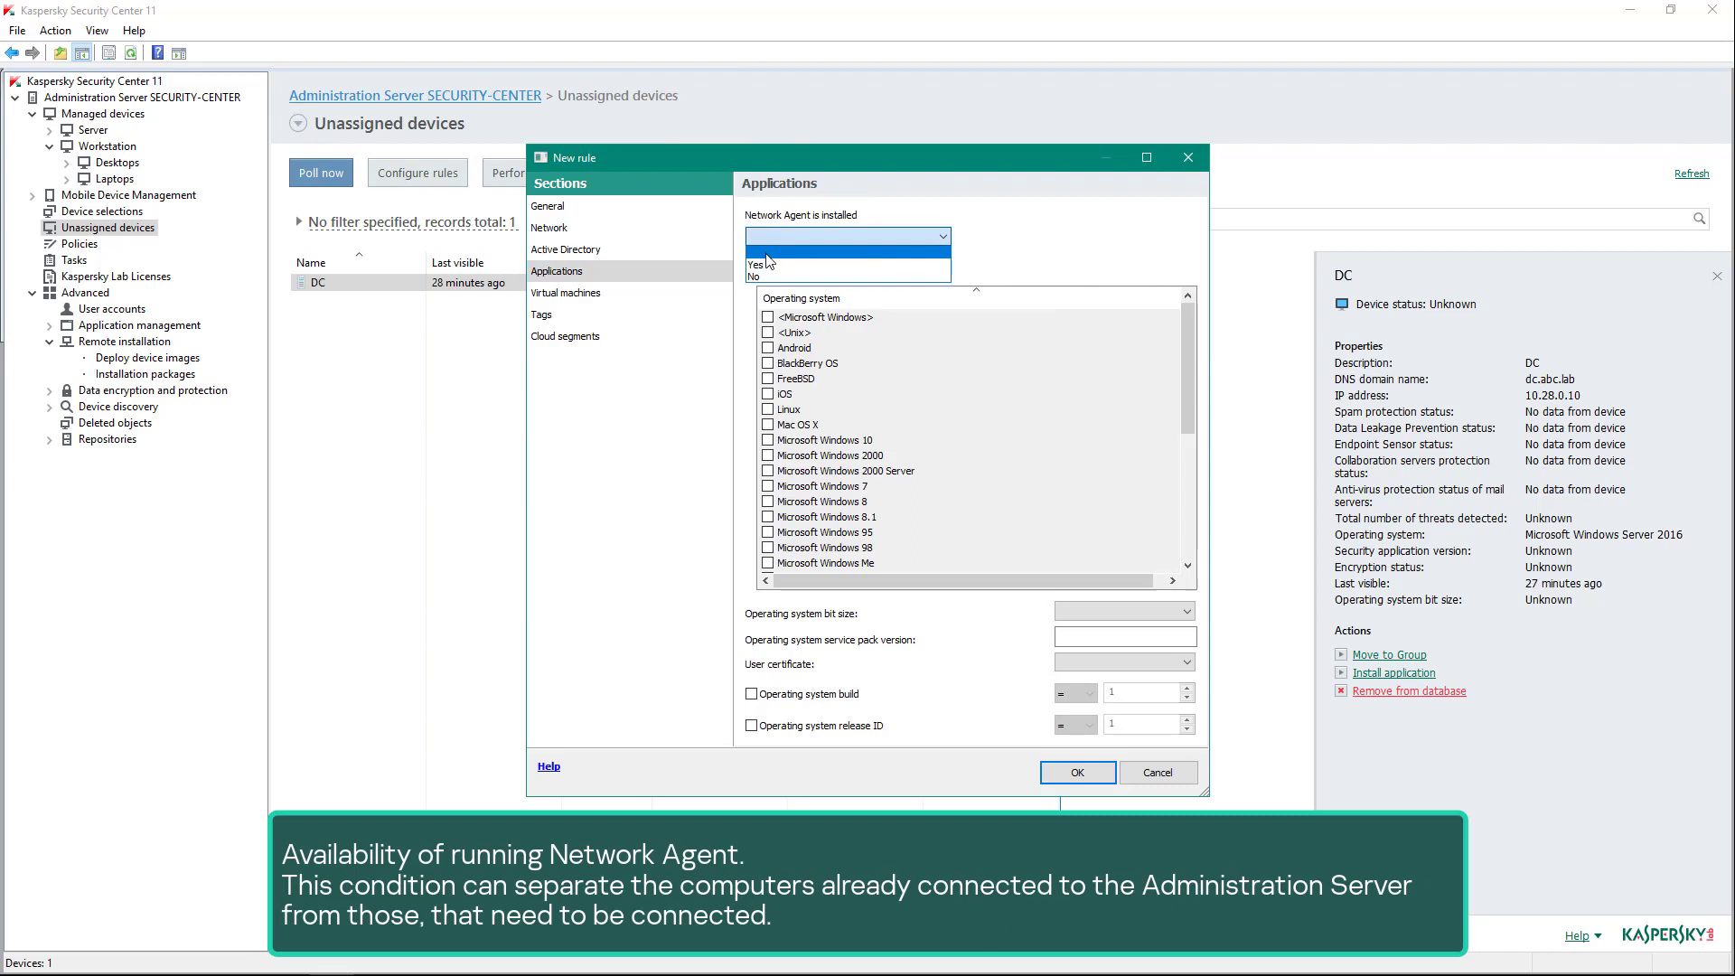
left_click(766, 266)
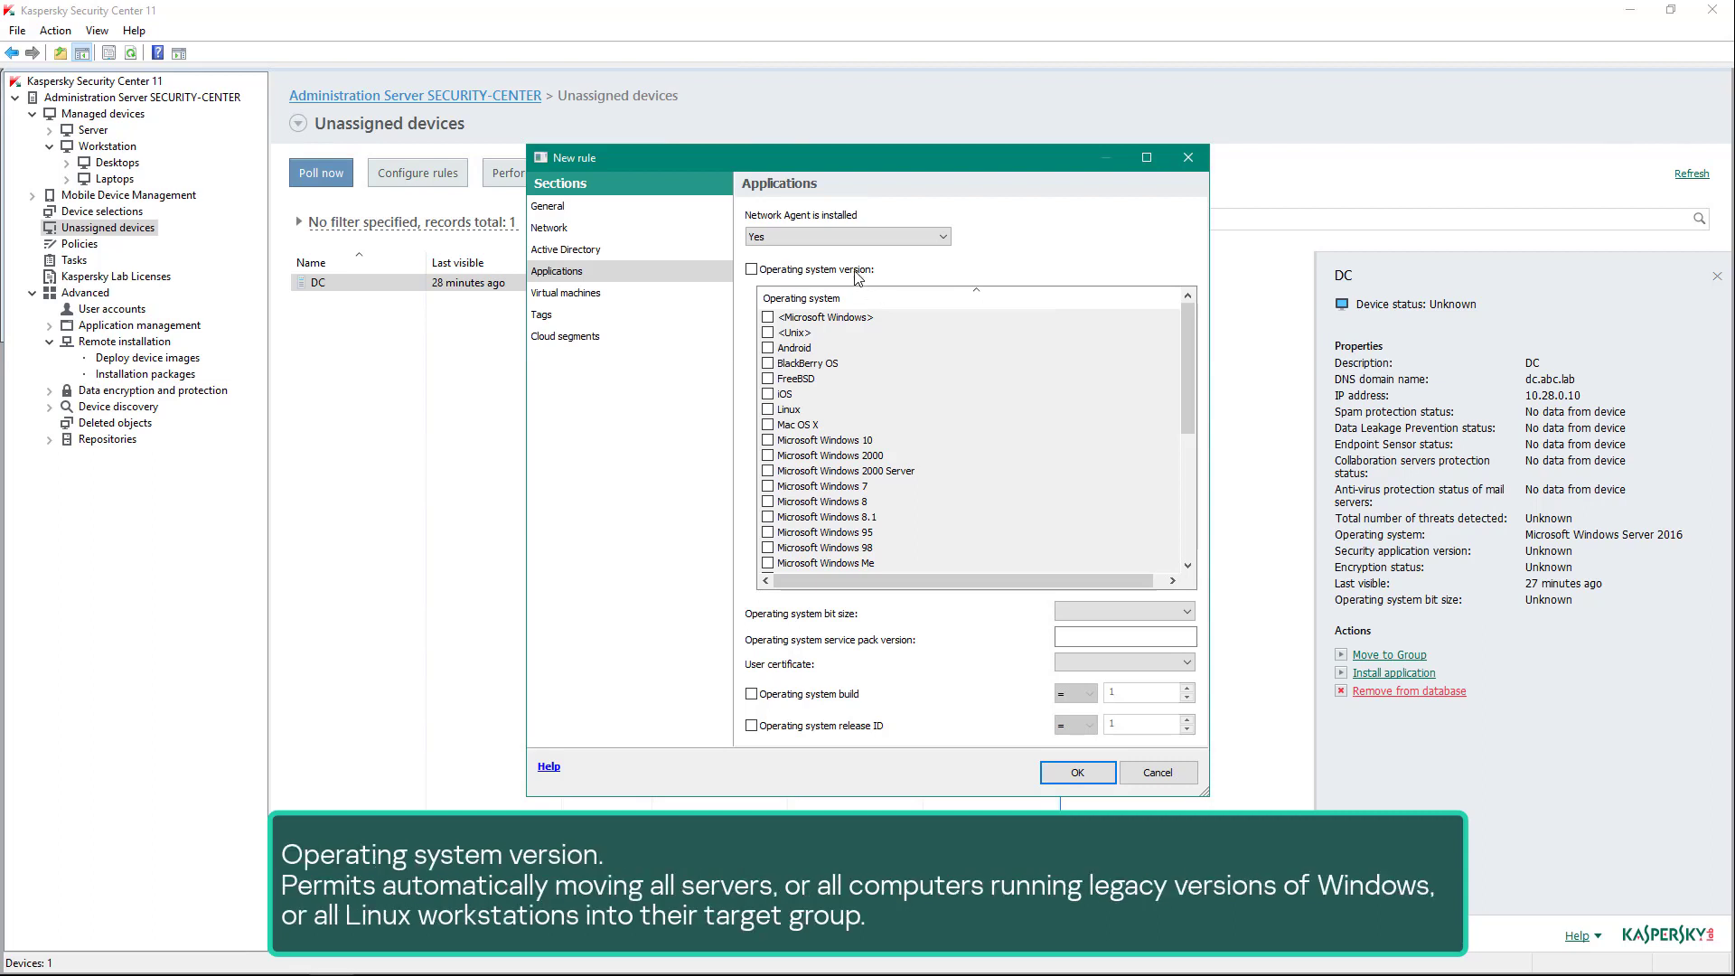
- Limit the rule to Microsoft Windows Server 2012, 2012 R2, 2016 and 2019 operating systems and save it
left_click(783, 270)
left_click_drag(1190, 372, 1190, 474)
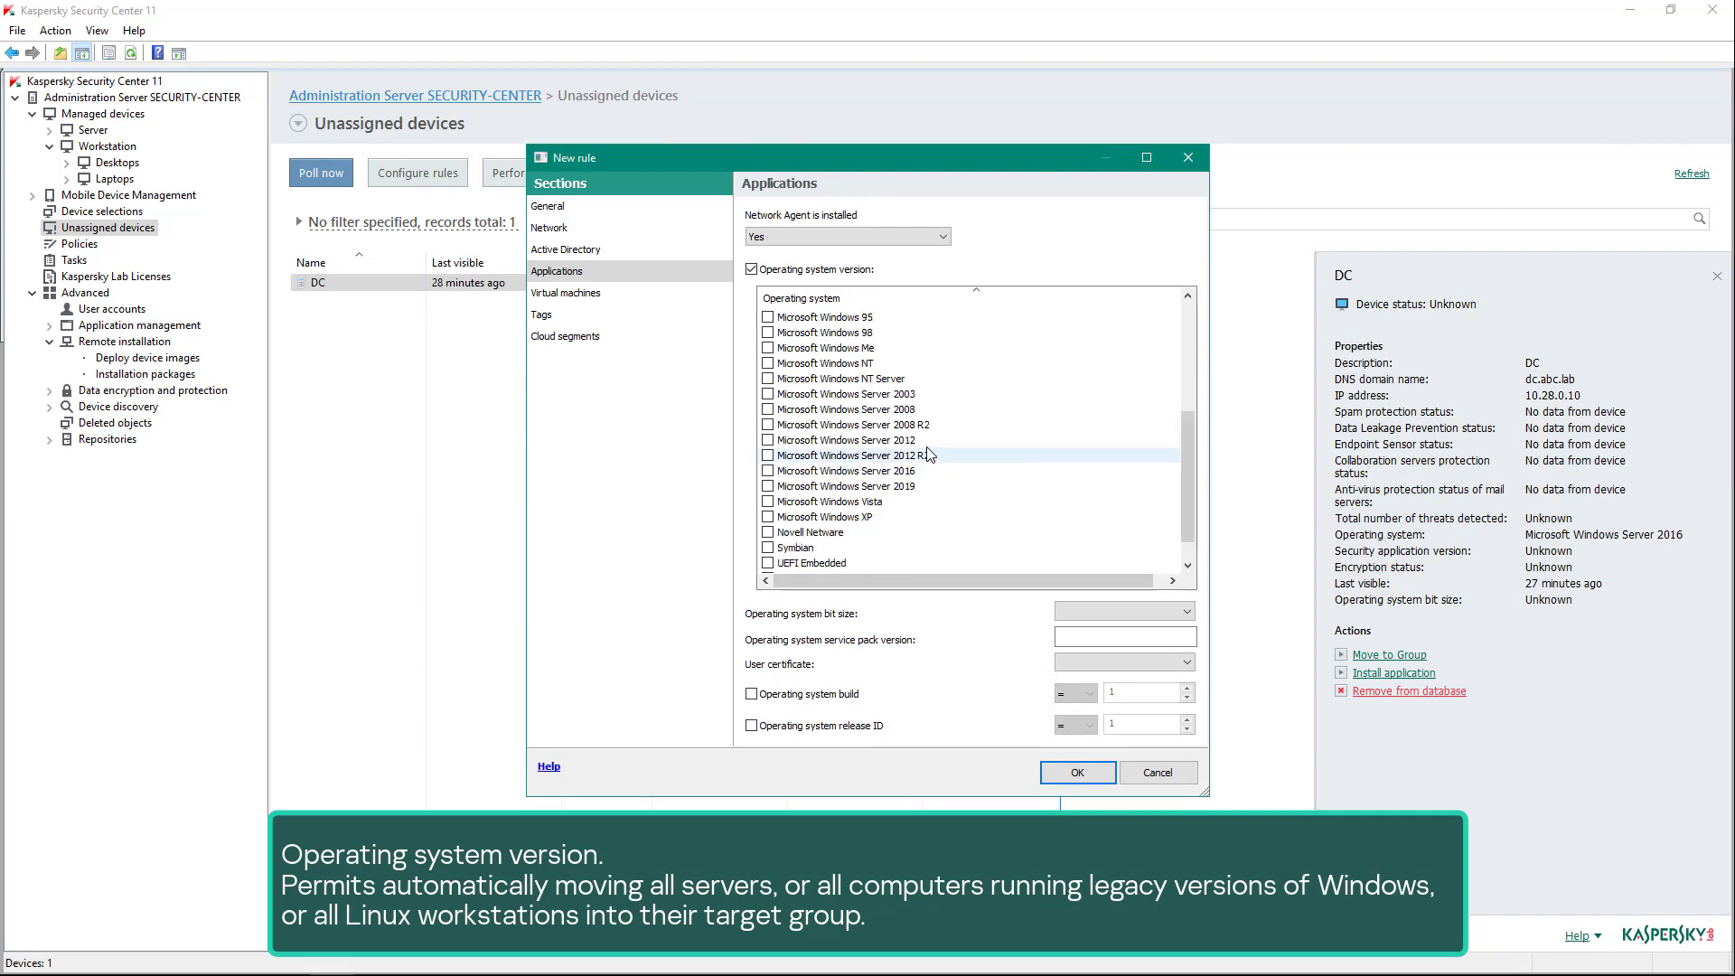
left_click(768, 441)
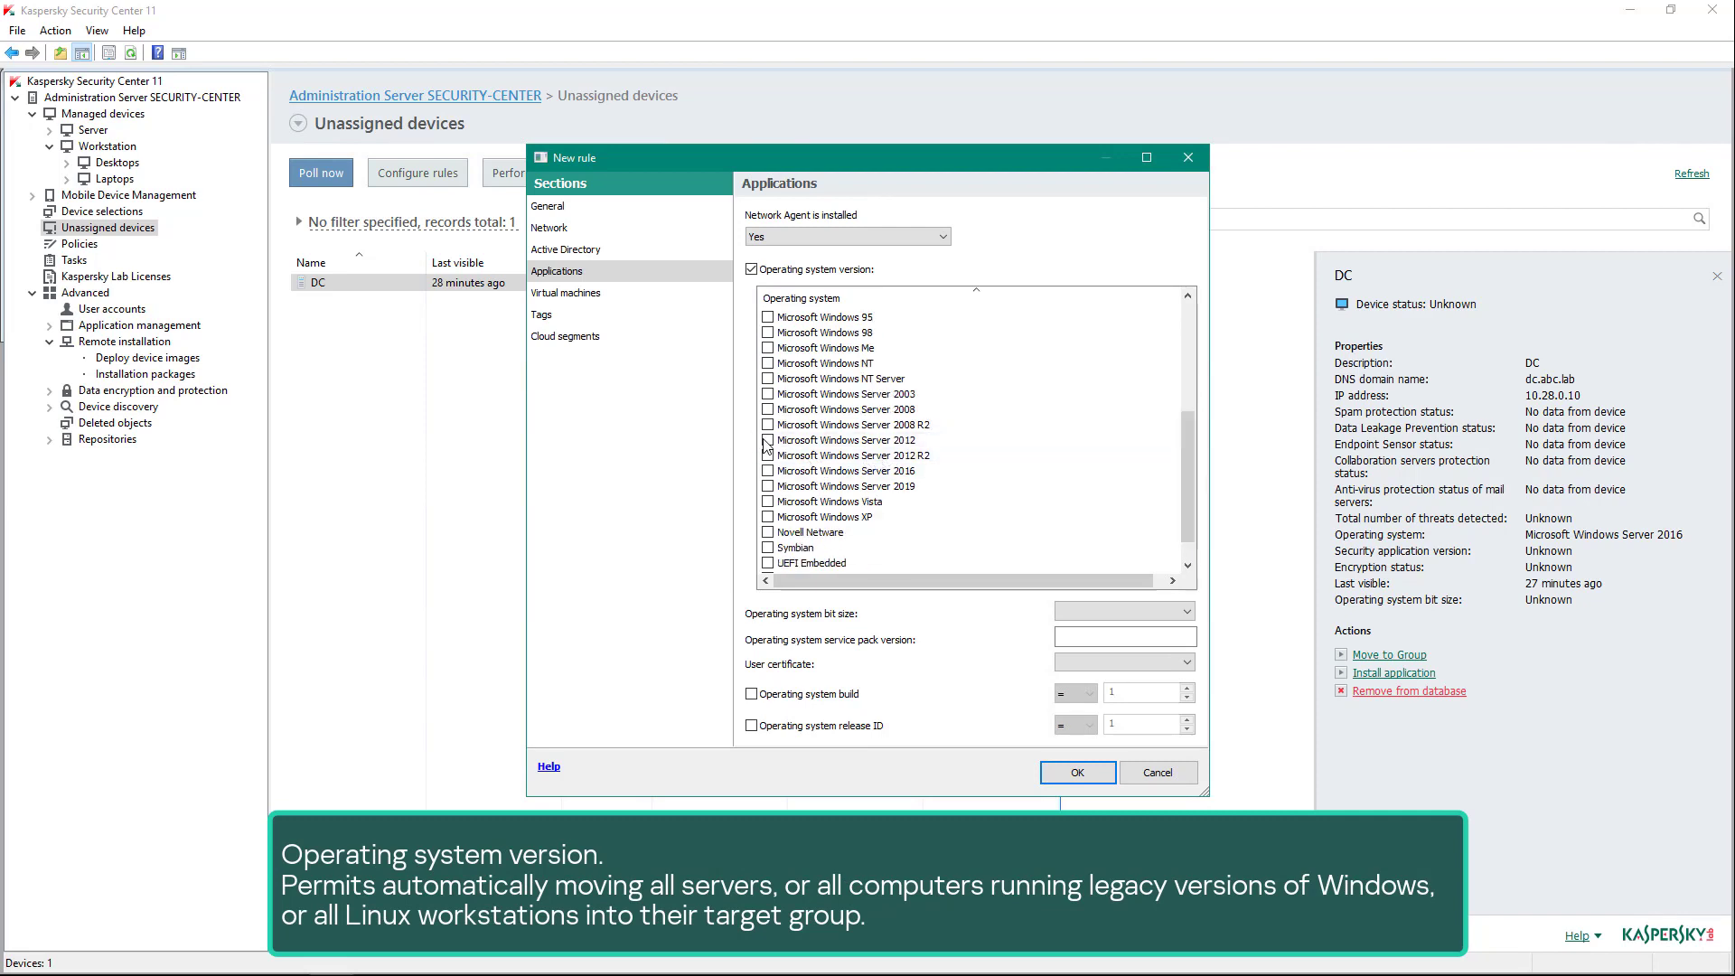
left_click(768, 455)
left_click(767, 471)
left_click(769, 487)
left_click(1060, 776)
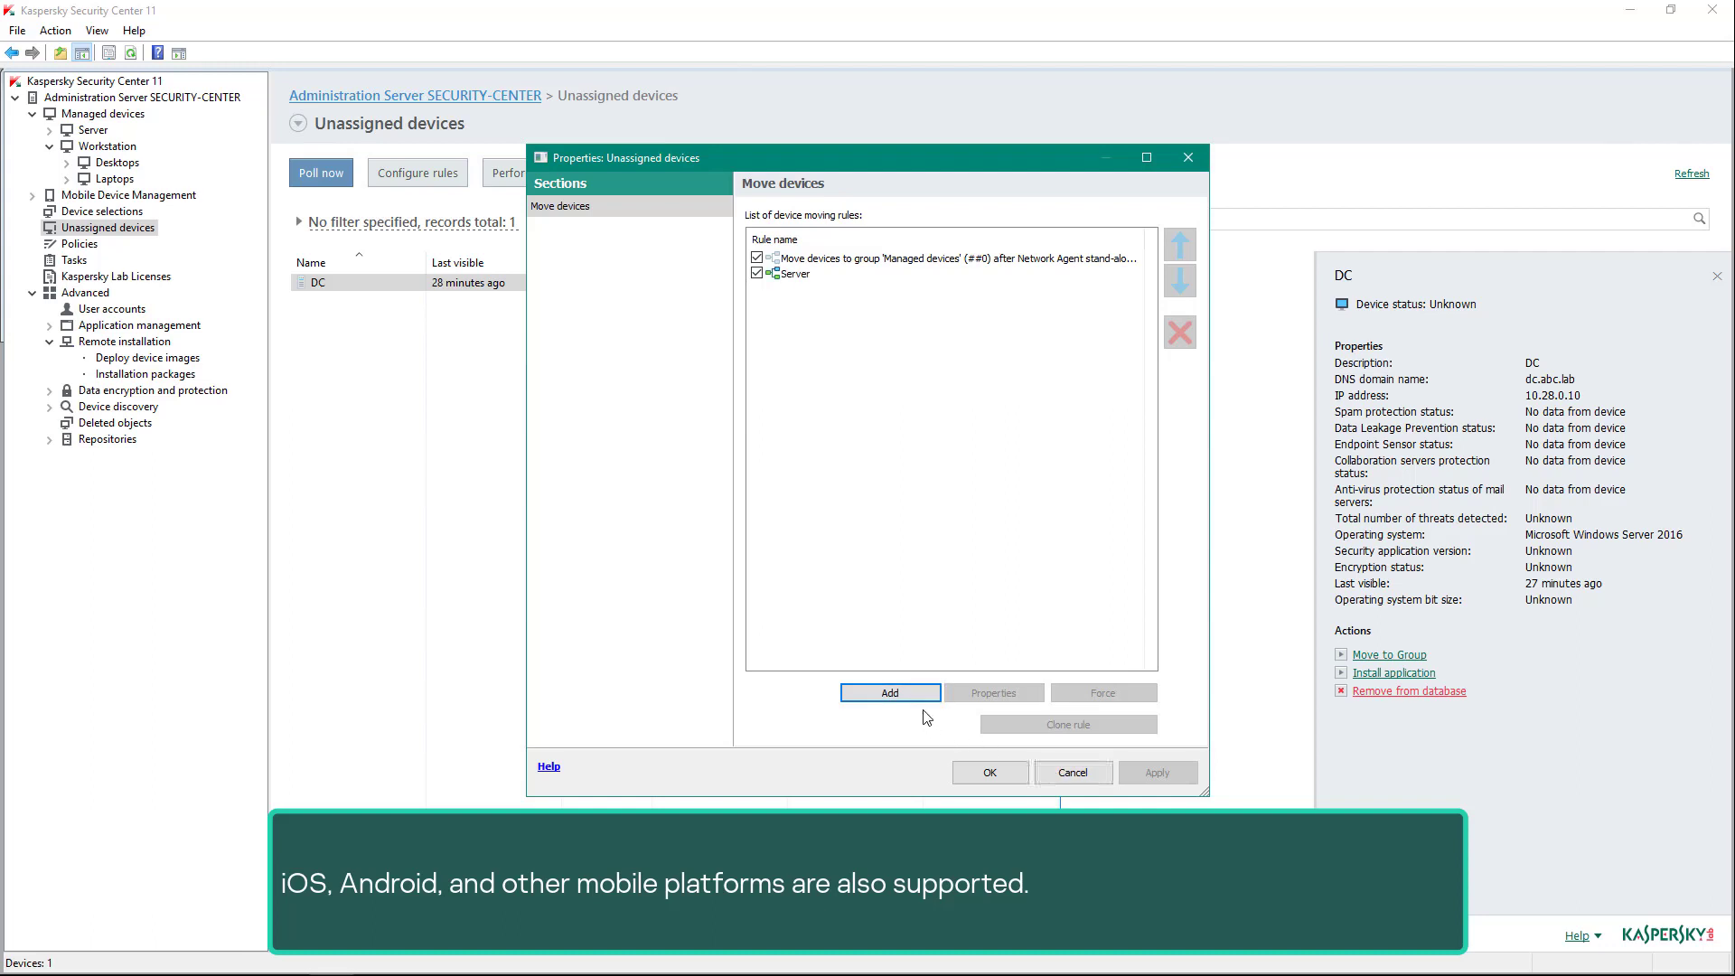
- Add an enabled, permanent rule named Desktops that moves devices, including already grouped ones, to Managed devices\Workstation\Desktops
left_click(918, 694)
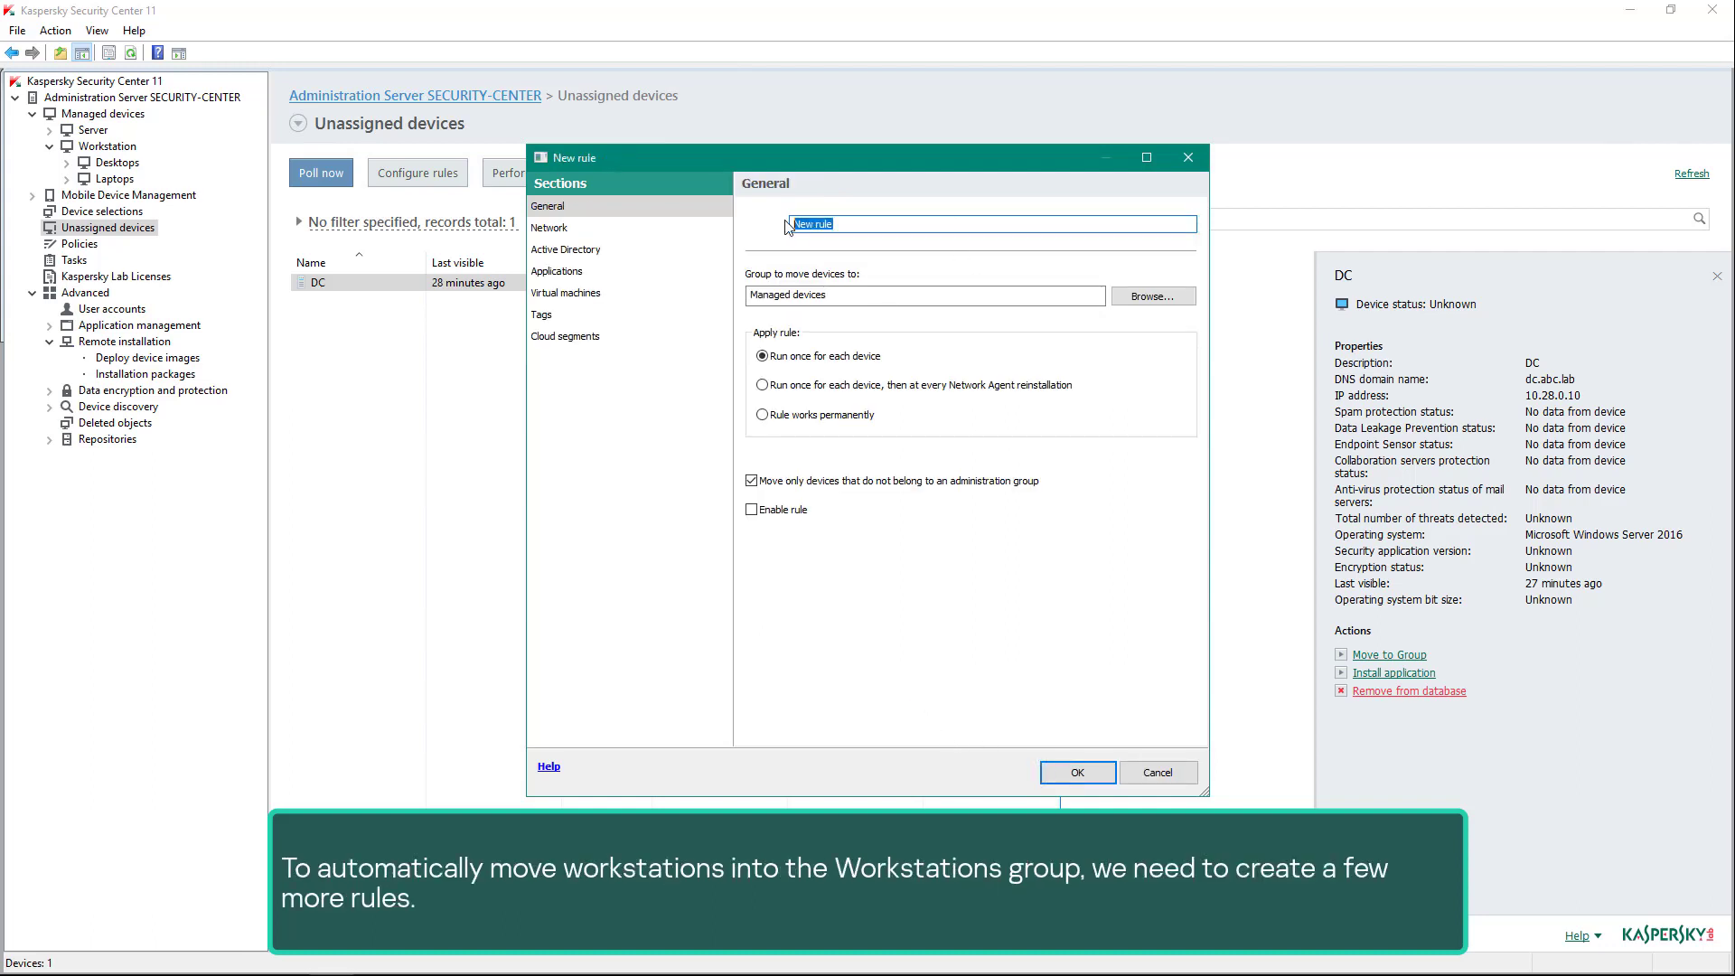
type("Desktops")
left_click(1154, 296)
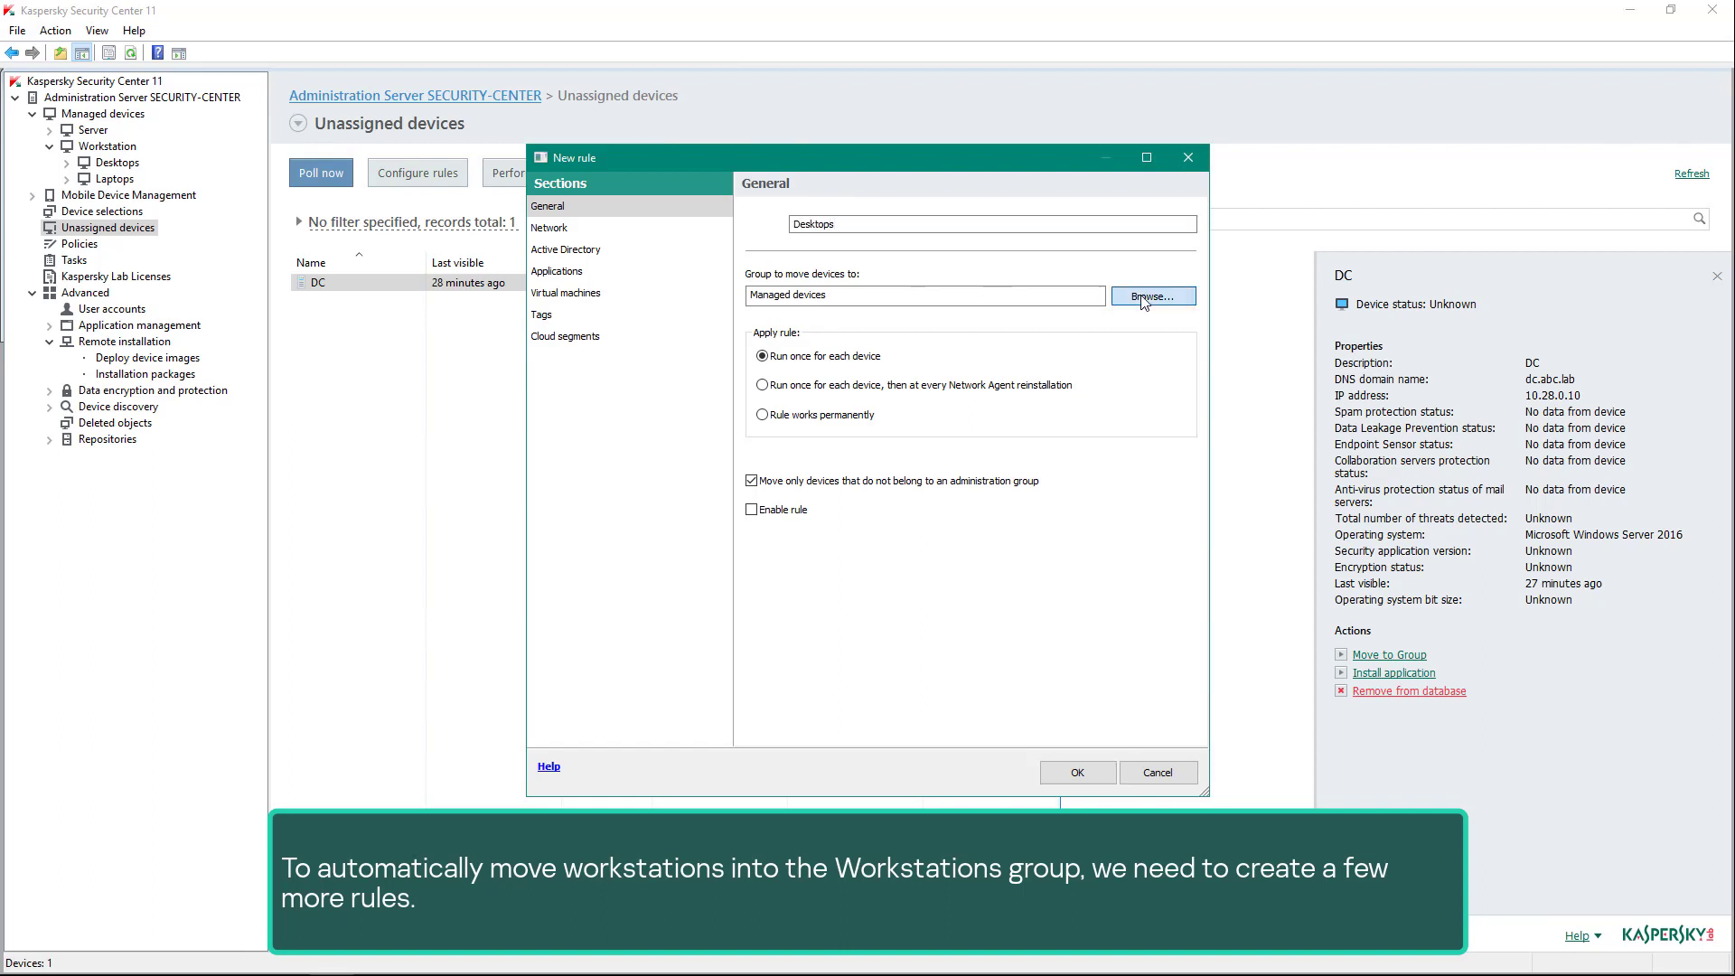
left_click(715, 350)
left_click(780, 364)
left_click(943, 647)
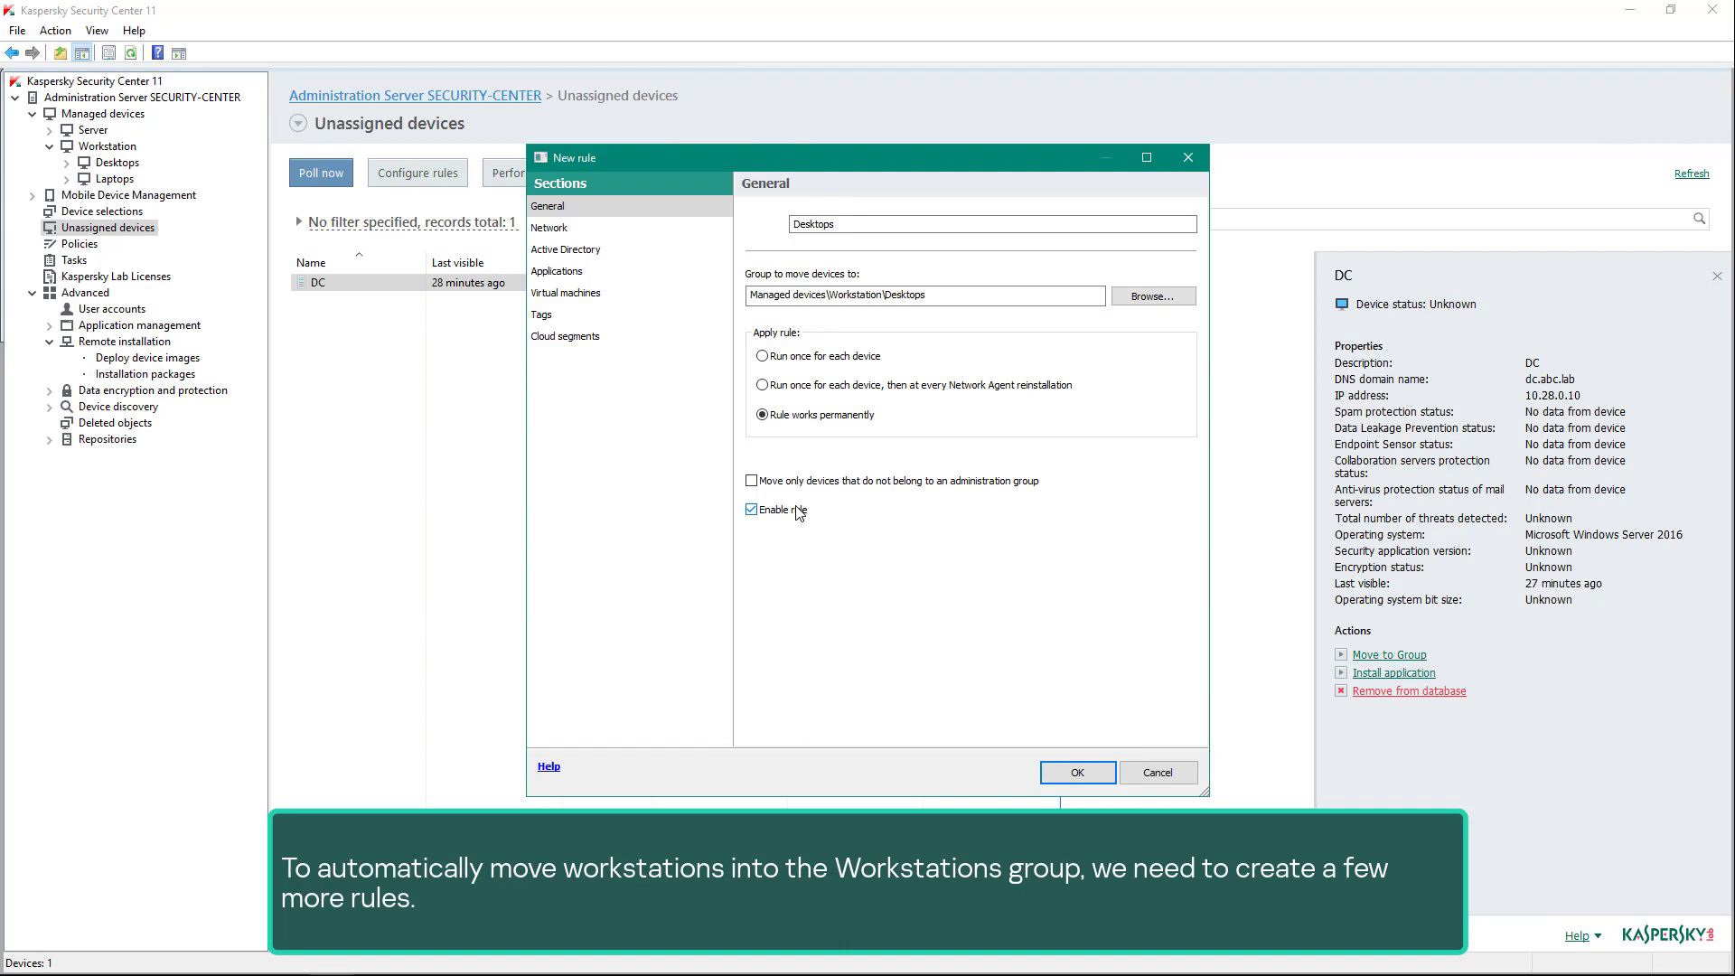
- Restrict the Desktops rule to devices in the IP range 10.28.0.100 to 10.28.0.199
left_click(551, 228)
left_click(751, 322)
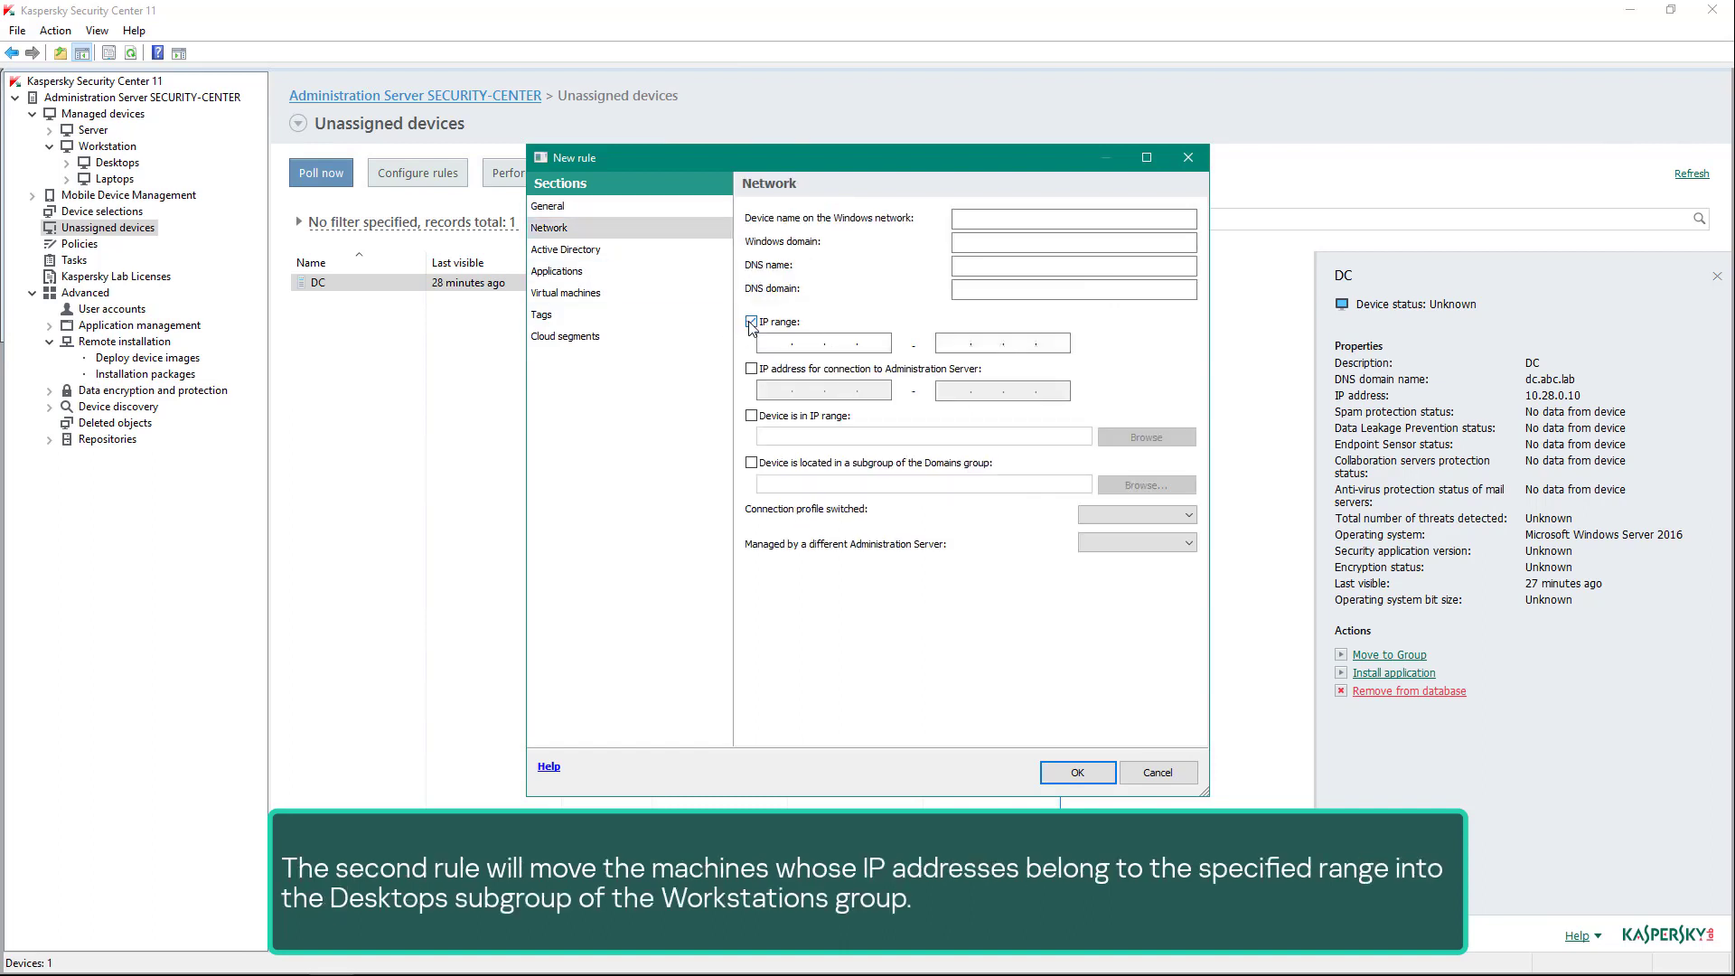
type("10.28.0.100")
left_click(945, 344)
type("10.28.0.199")
- Set the Network Agent is installed condition to Yes for the Desktops rule and save the rule
left_click(669, 271)
left_click(849, 236)
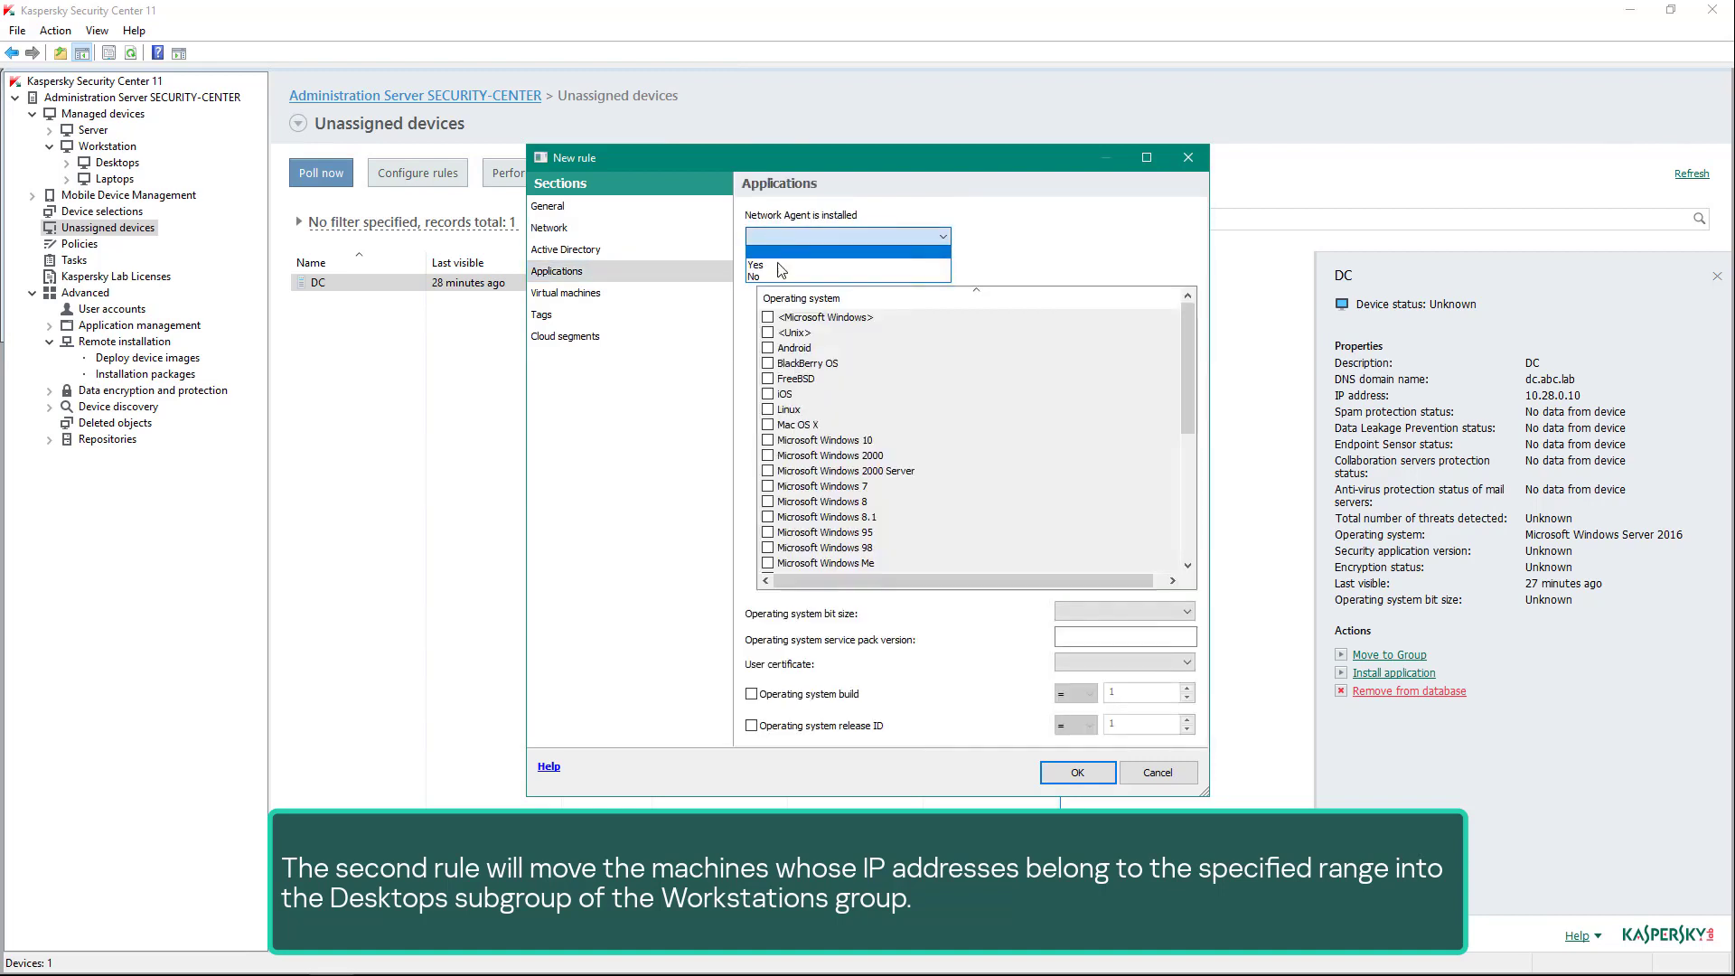
left_click(784, 265)
left_click(1078, 771)
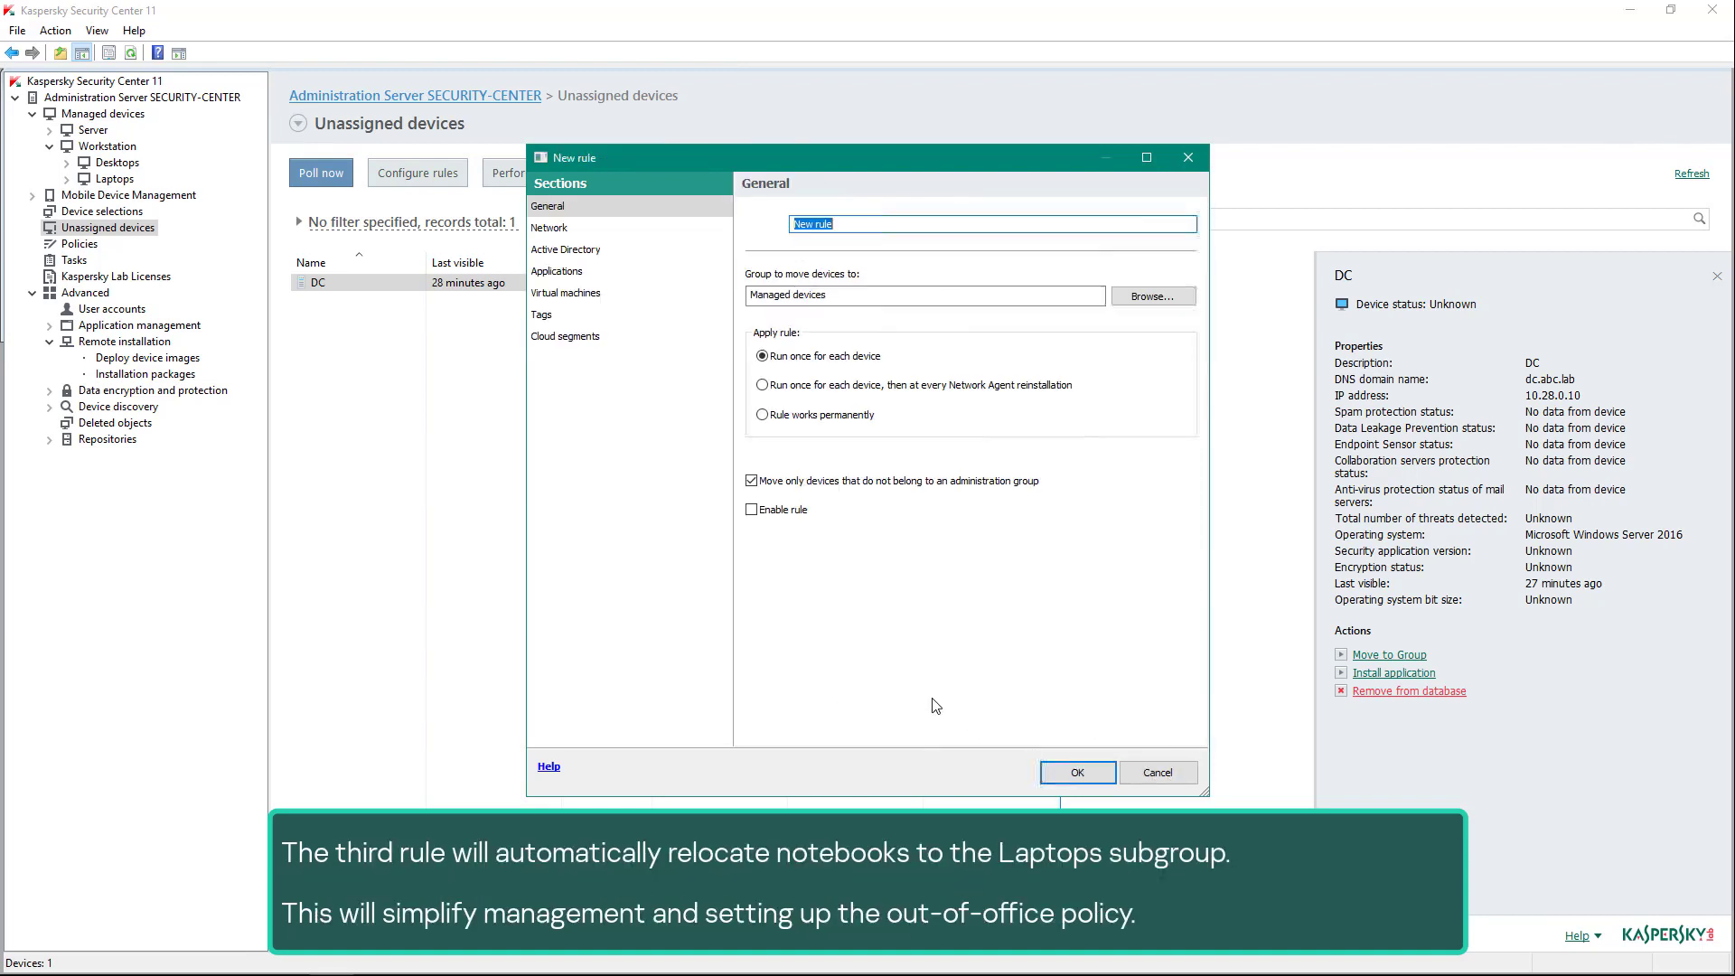
- Name the new moving rule Laptops and set its destination group to Managed devices\Workstation\Laptops
type("Laptops")
left_click(1152, 296)
left_click(698, 322)
left_click(715, 350)
left_click(773, 379)
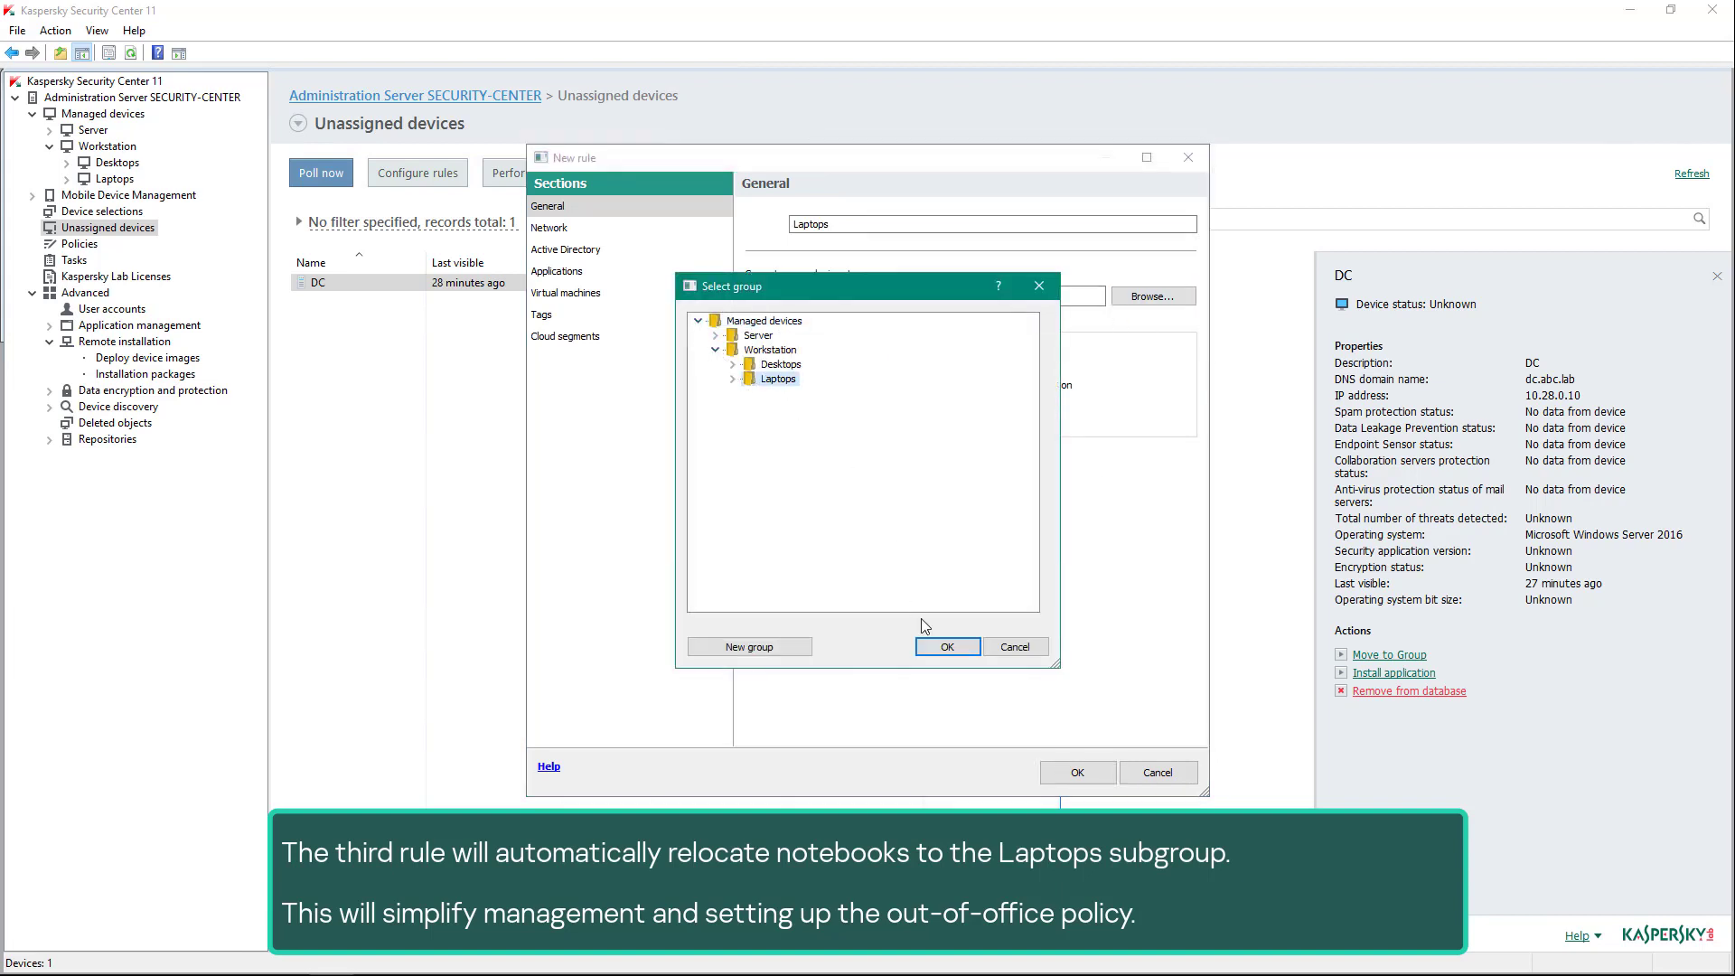
left_click(948, 648)
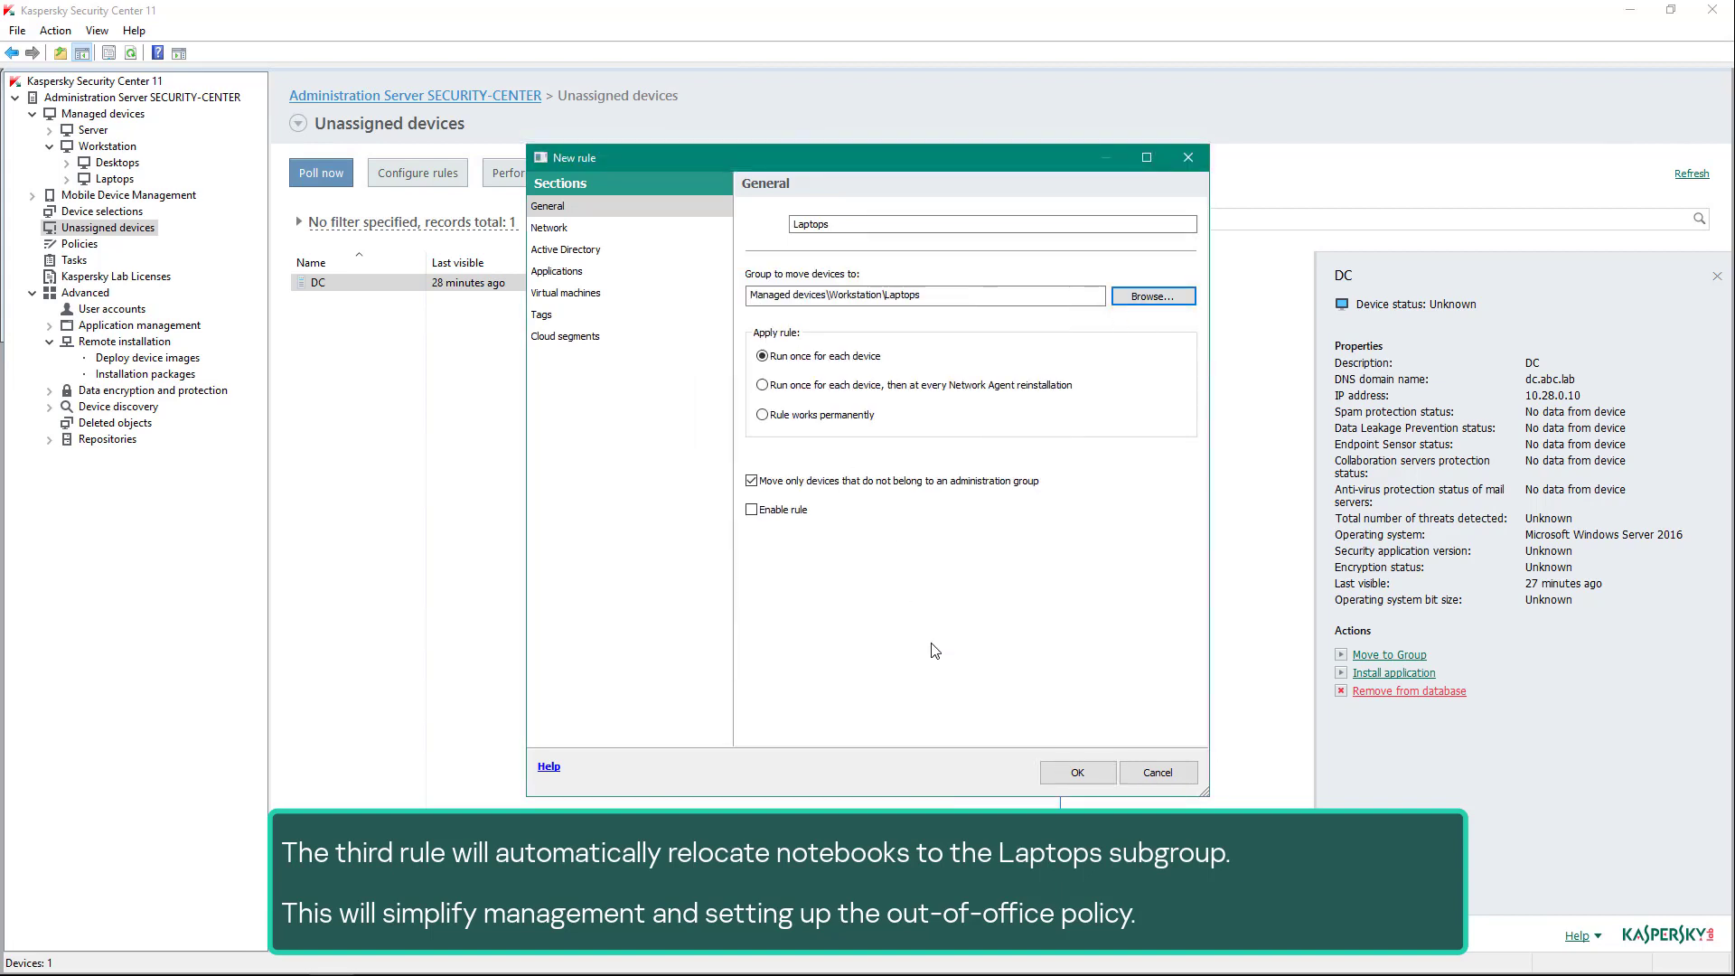
- Restrict the Laptops rule to devices in the IP range 10.28.0.200 to 10.28.0.255
left_click(623, 249)
left_click(623, 228)
left_click(775, 323)
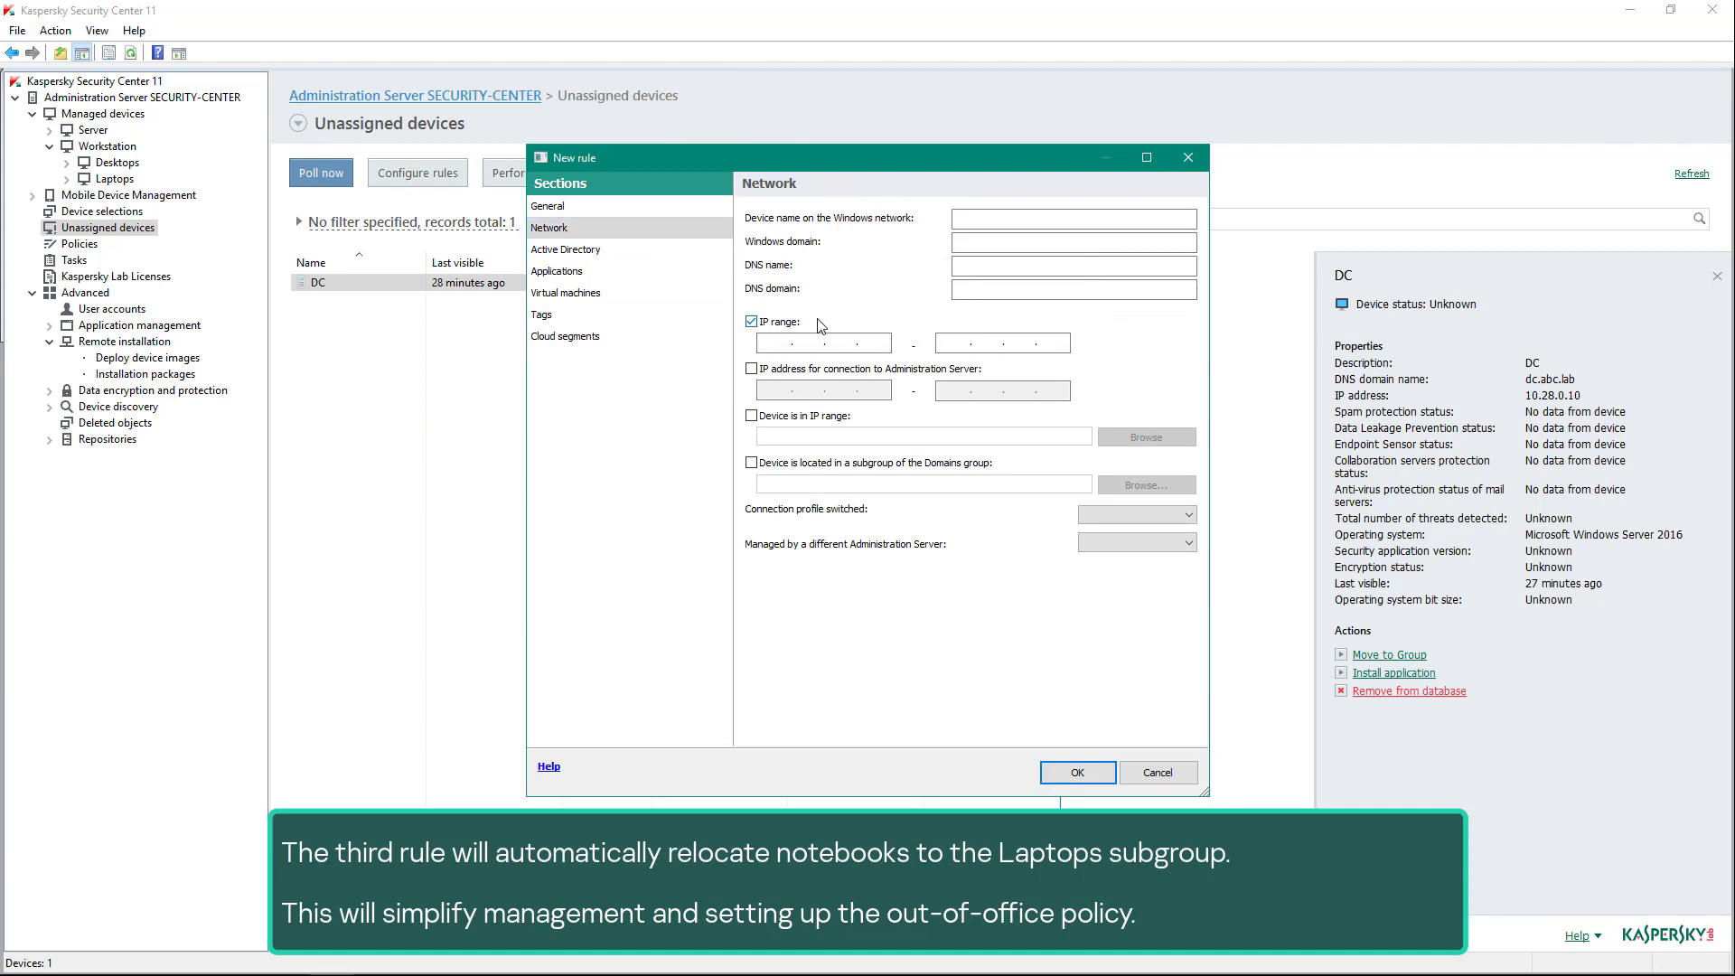
type("10")
type("28.")
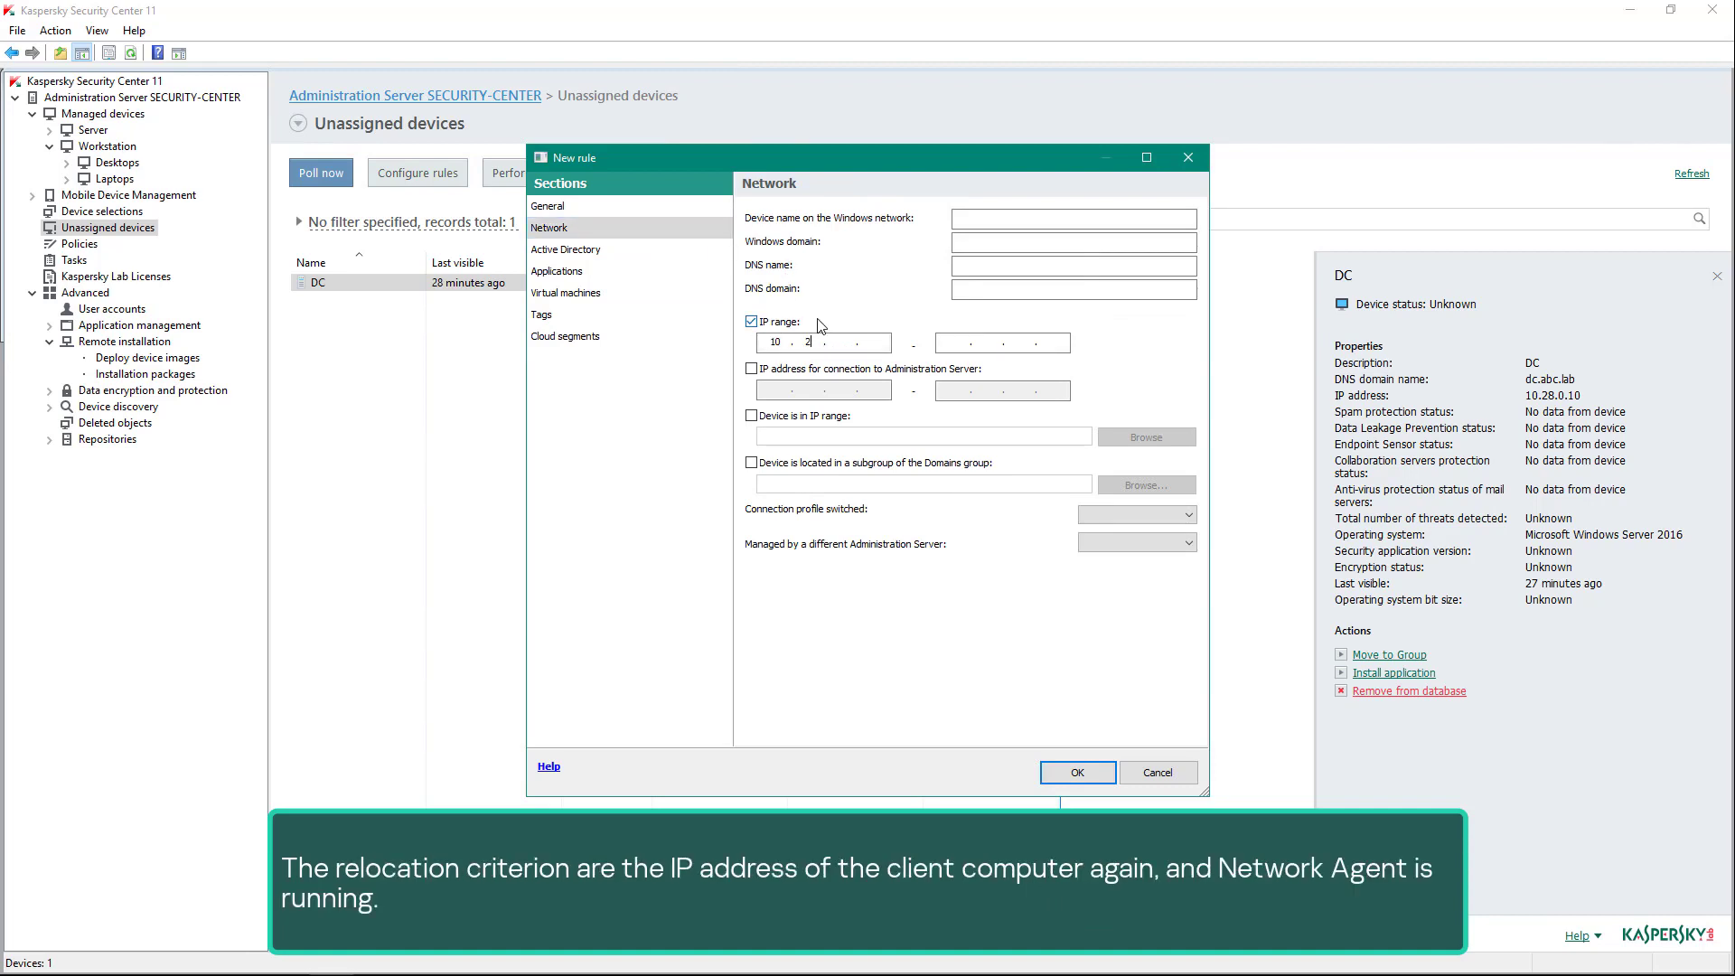
type("0.200")
type("10.28")
type(".0.255")
- Set the Laptops rule's Network Agent is installed condition to Yes, then save the rule and the list of moving rules
left_click(691, 272)
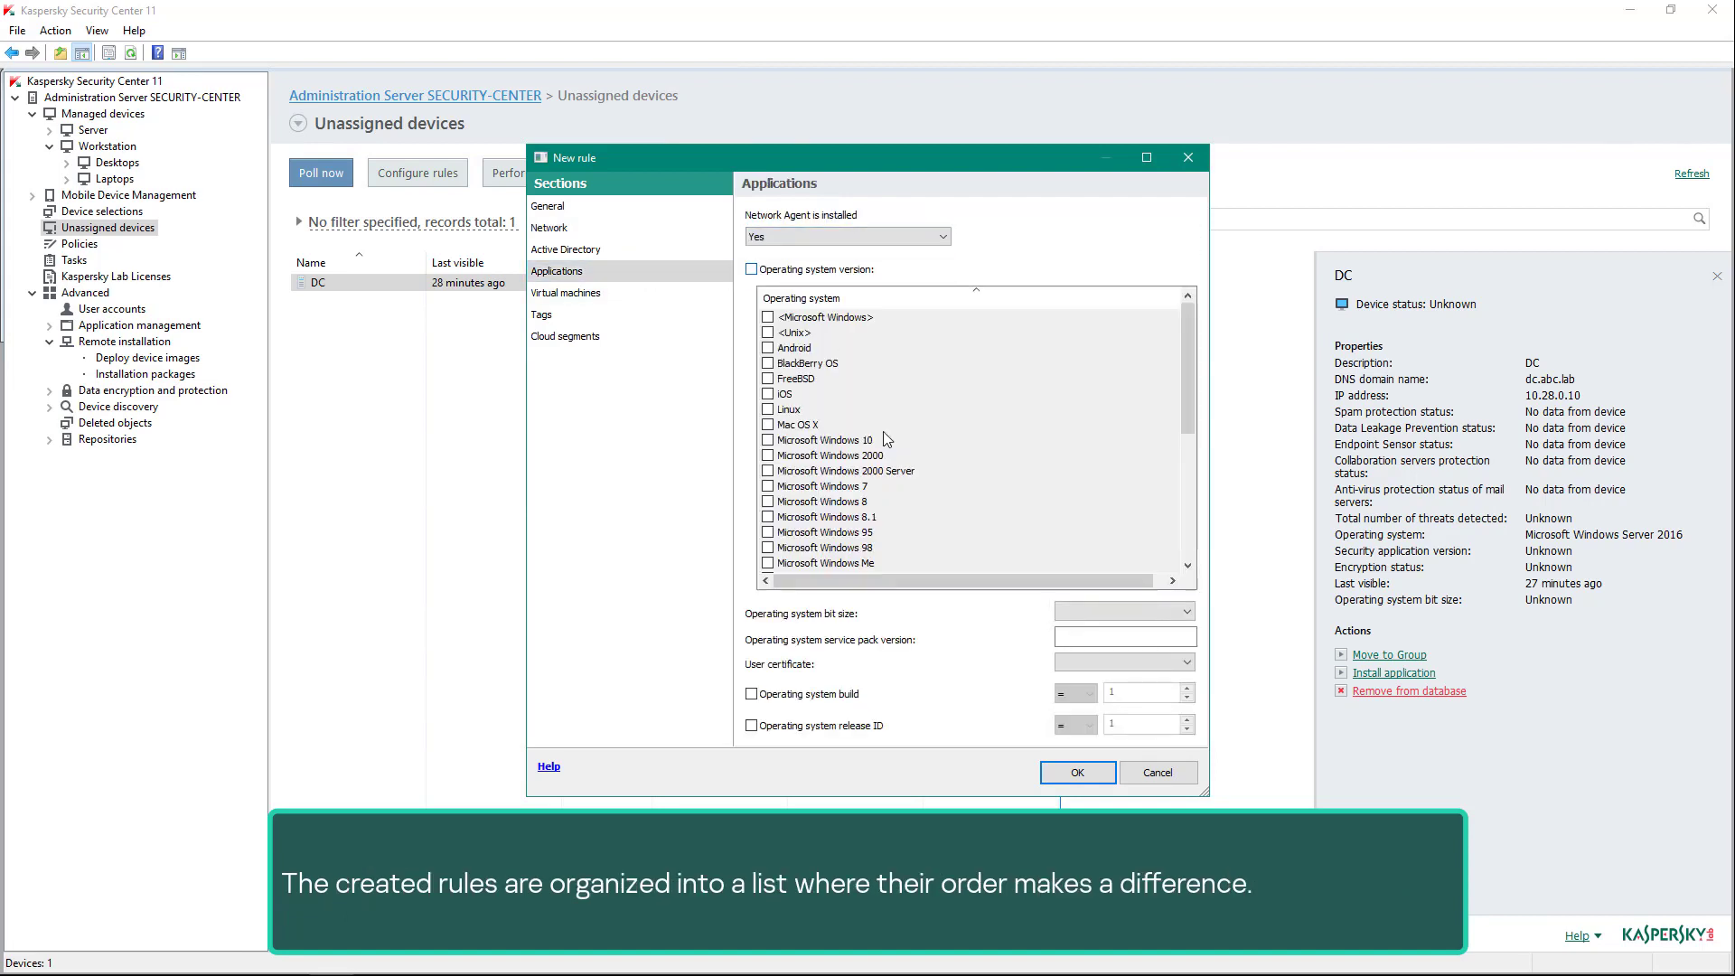
left_click(1072, 773)
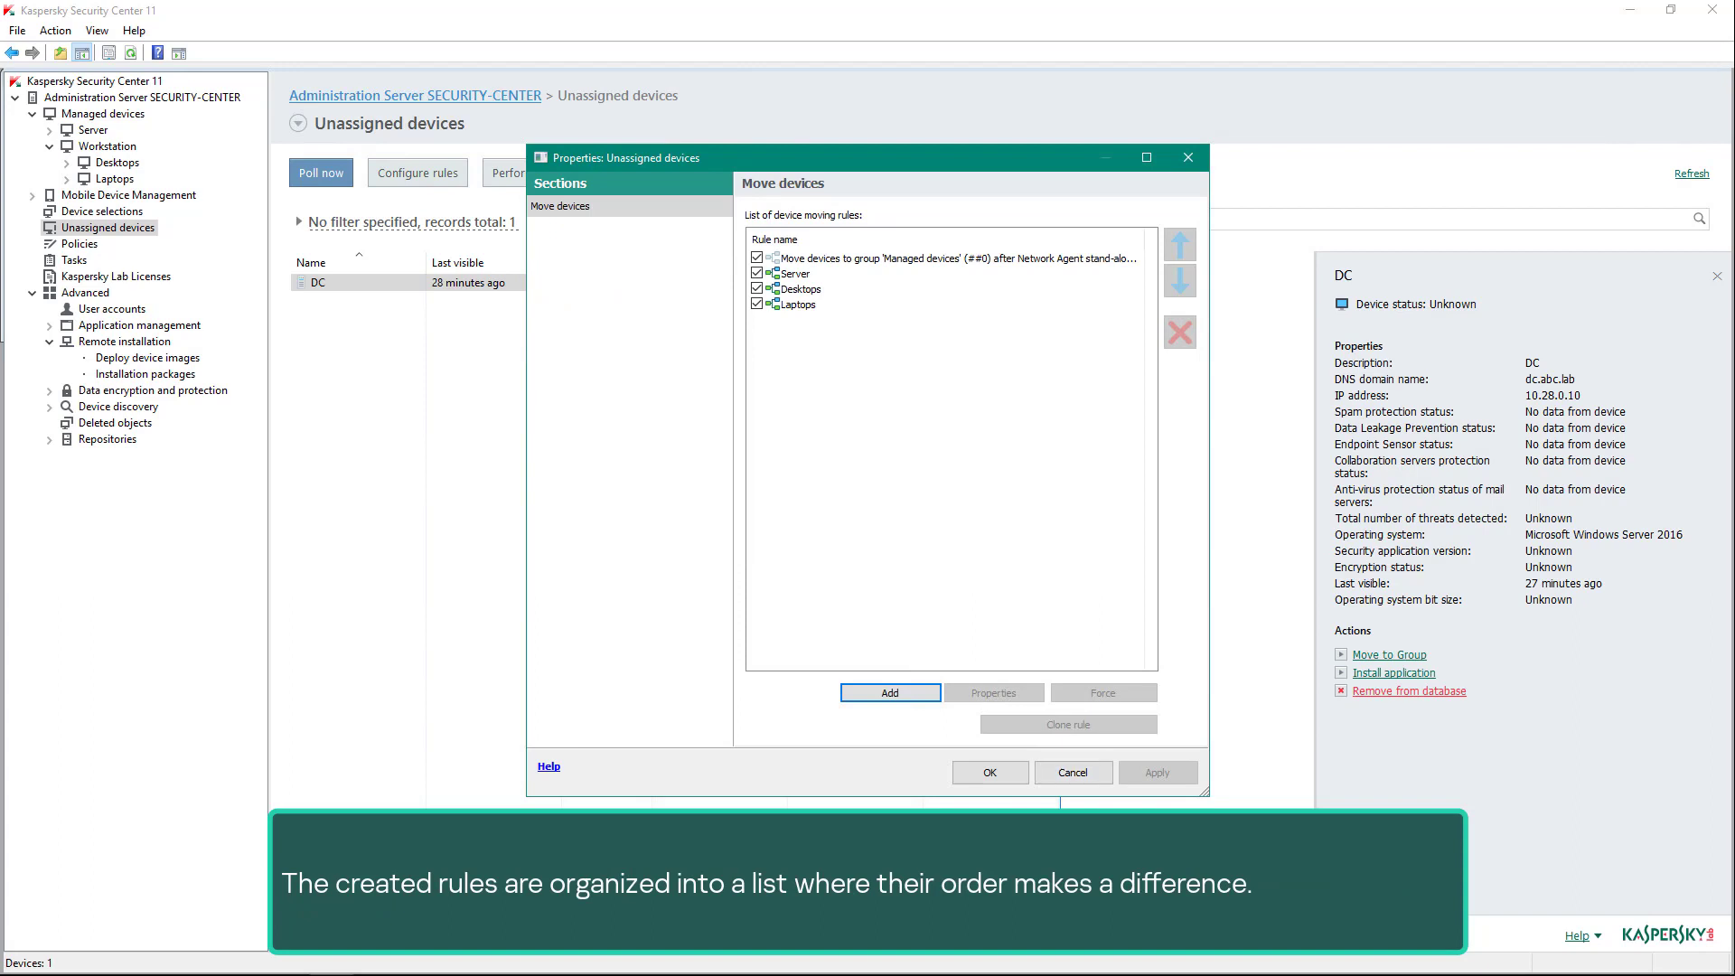
left_click(991, 773)
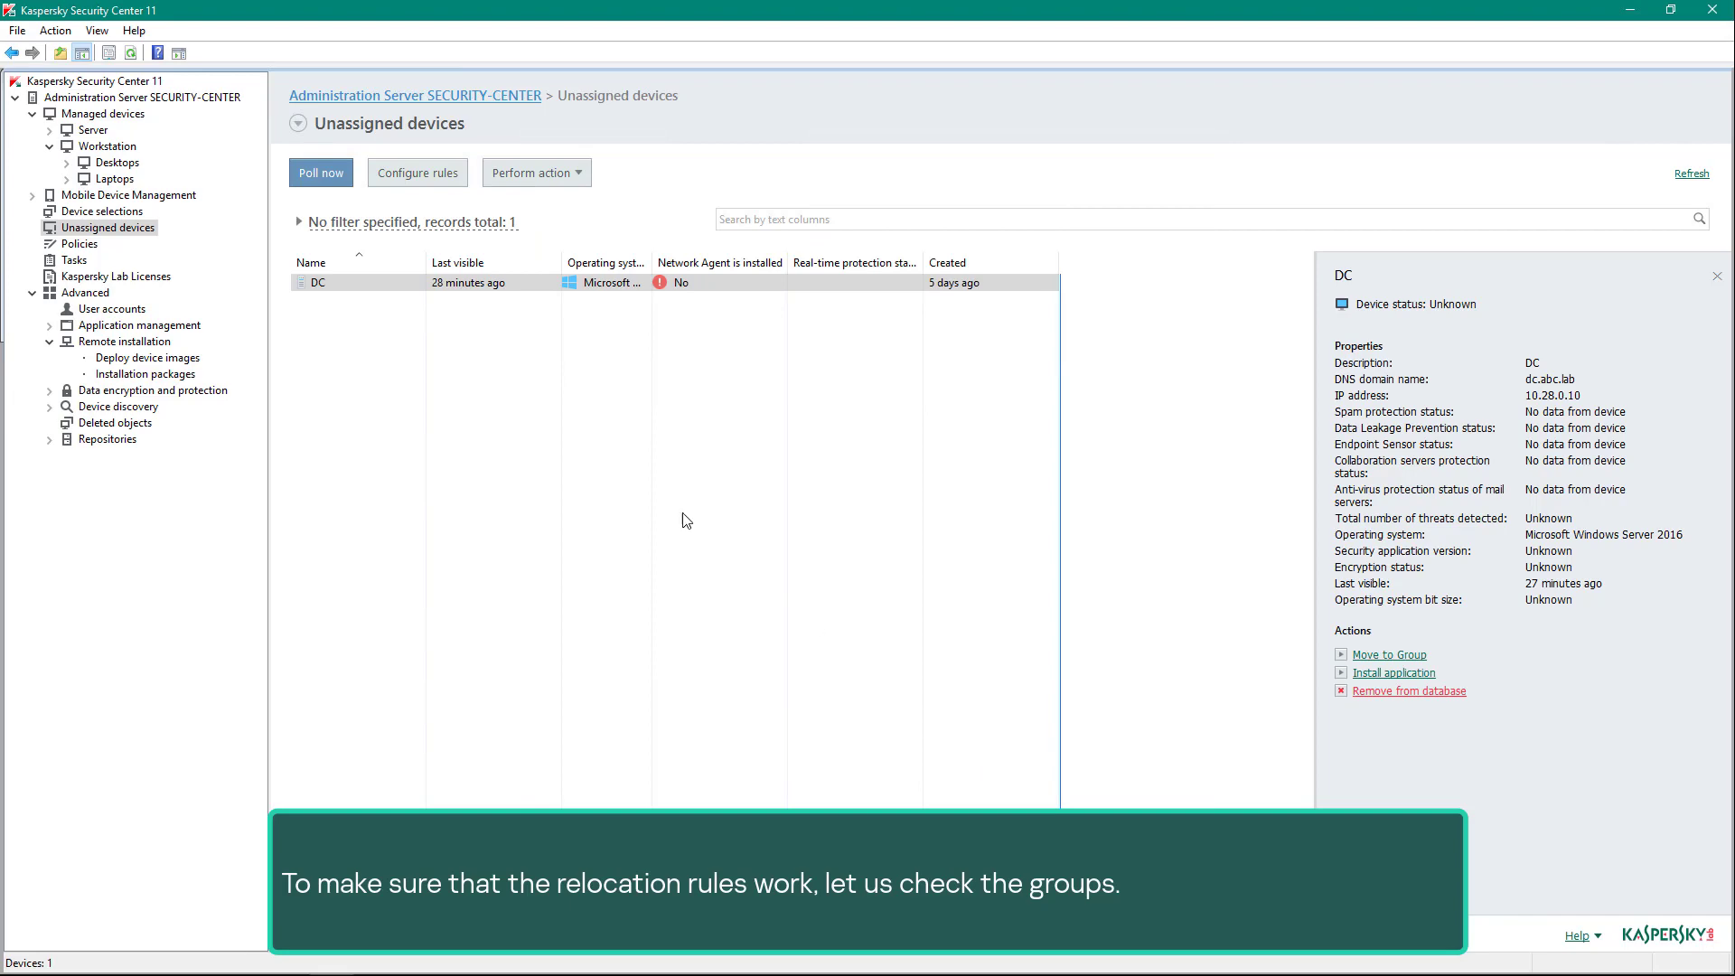
- Refresh the Managed devices group and check which devices are in the Server, Desktops and Laptops groups
left_click(141, 116)
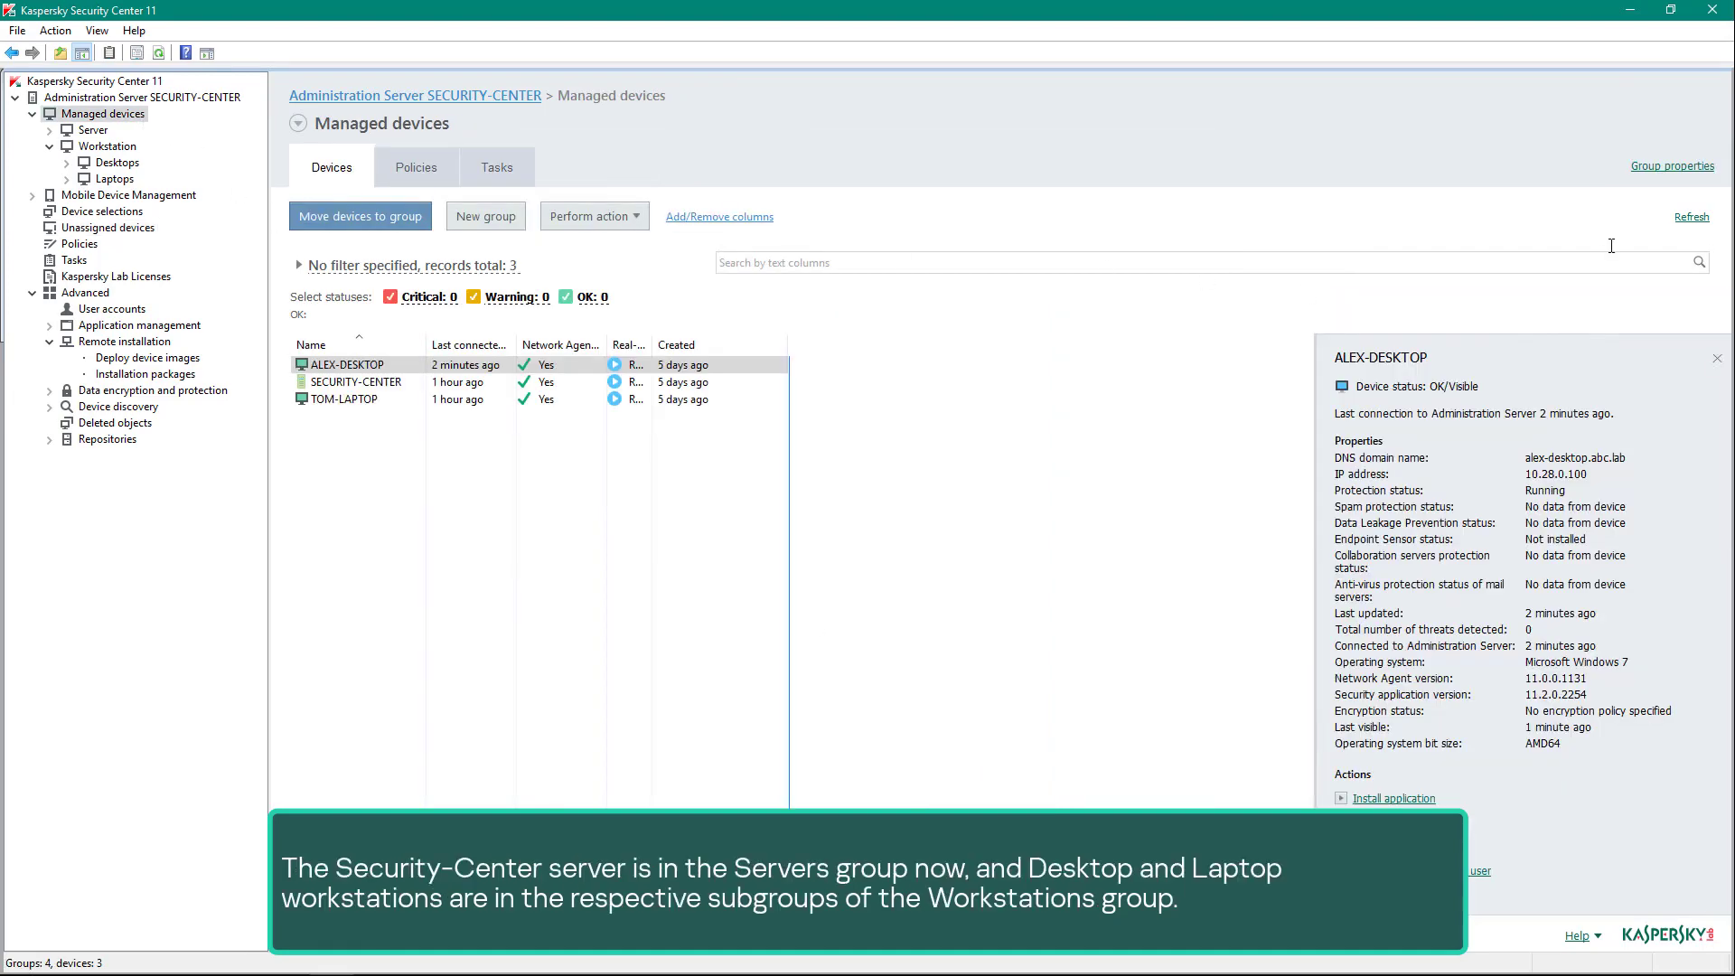
left_click(1684, 219)
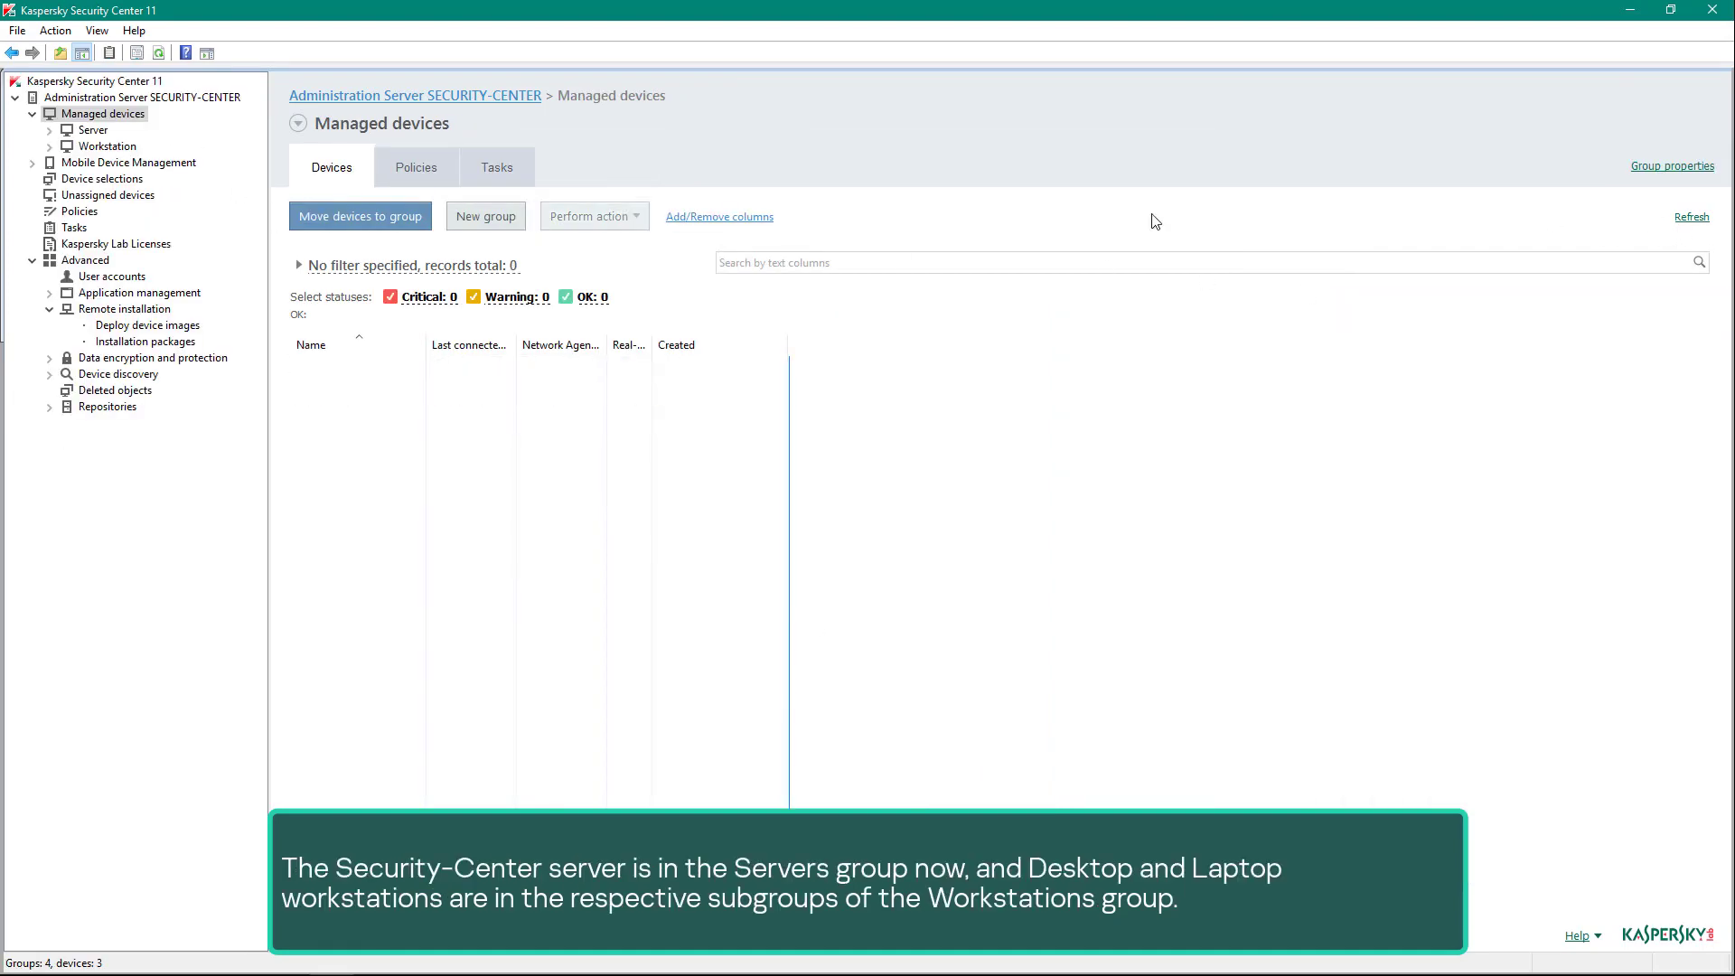
left_click(96, 135)
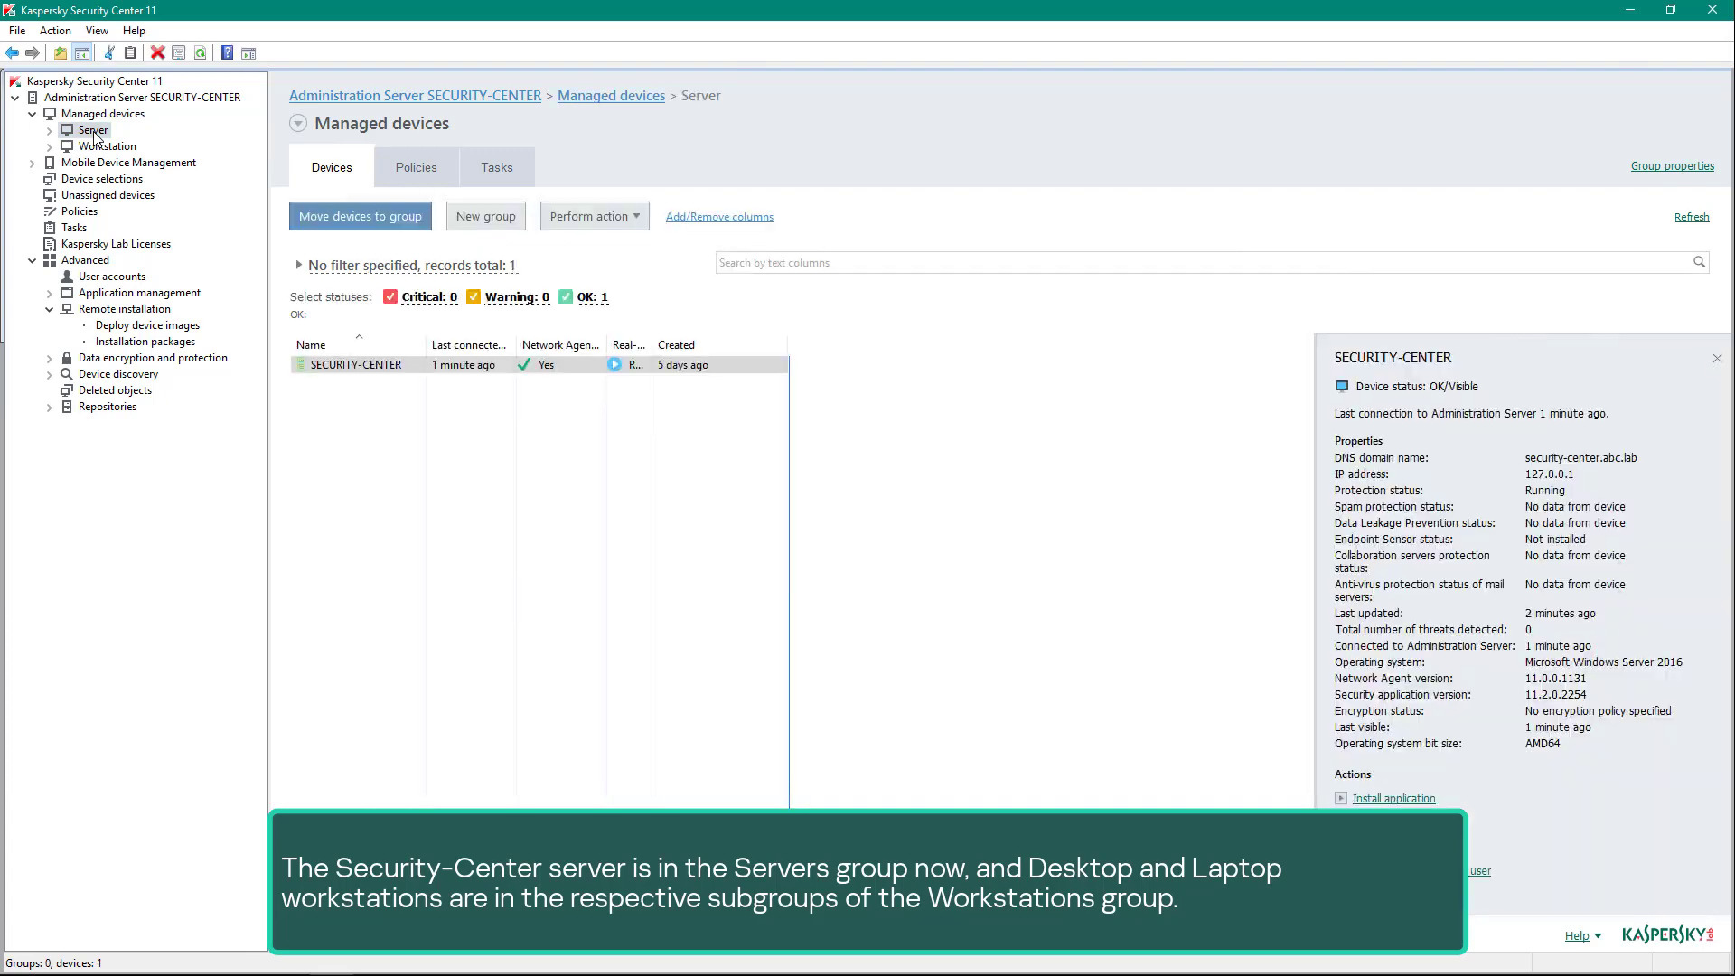
left_click(52, 147)
left_click(105, 165)
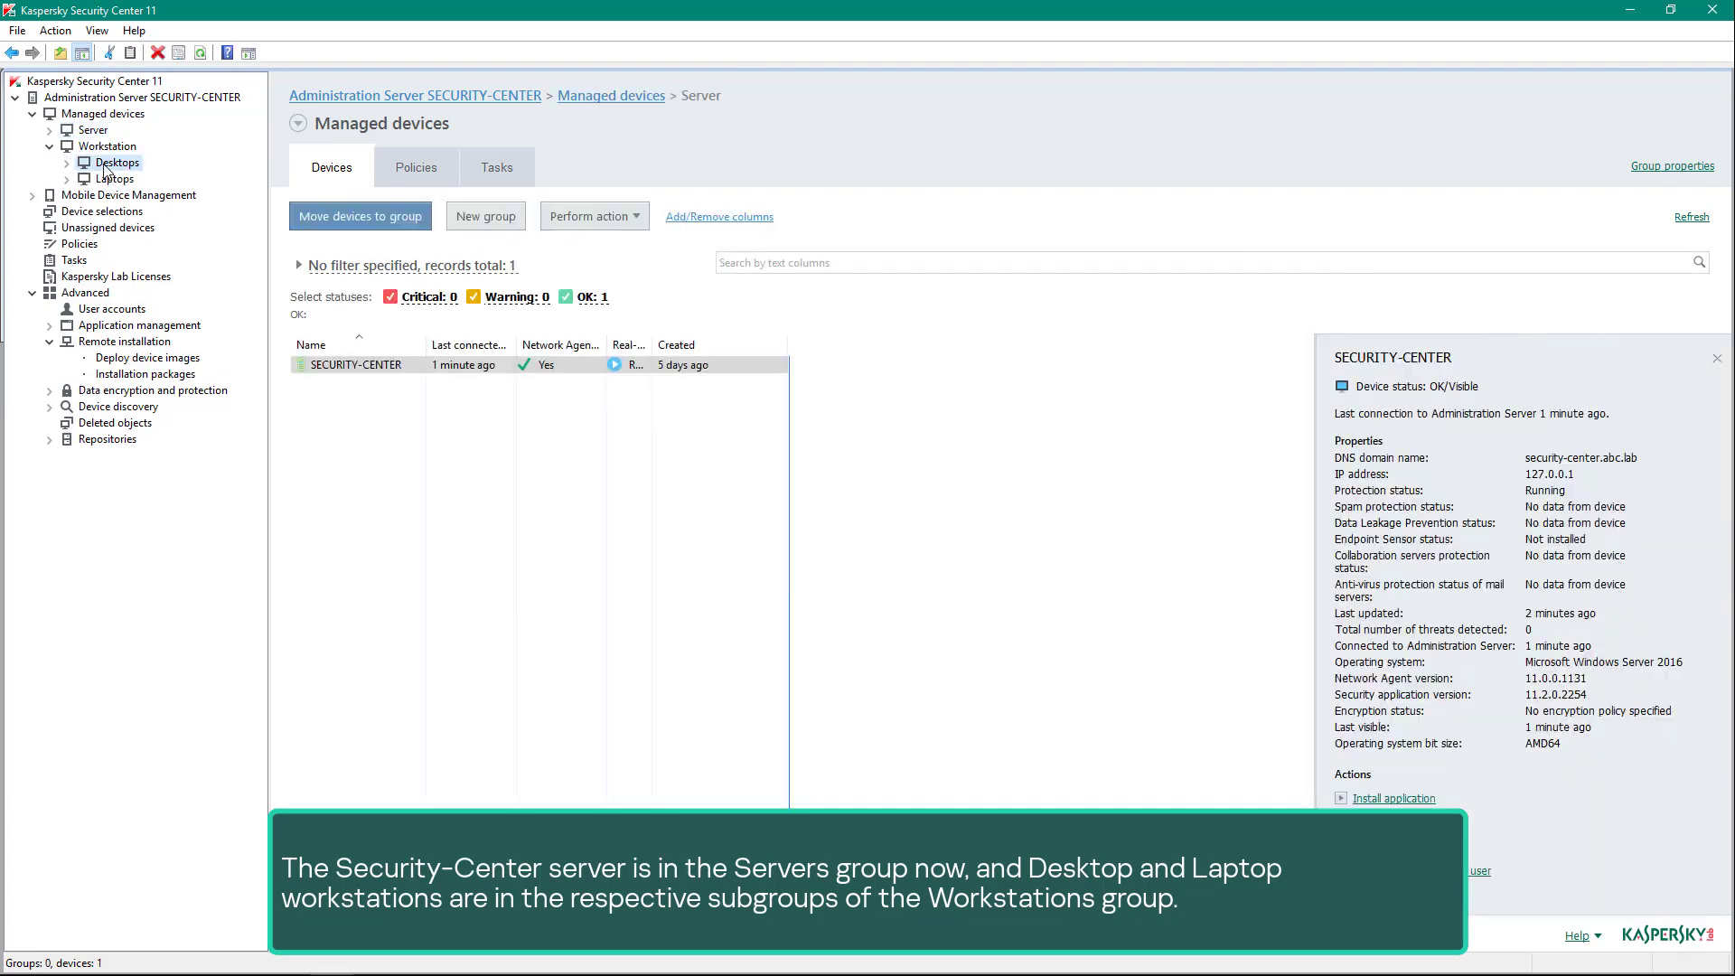
left_click(106, 180)
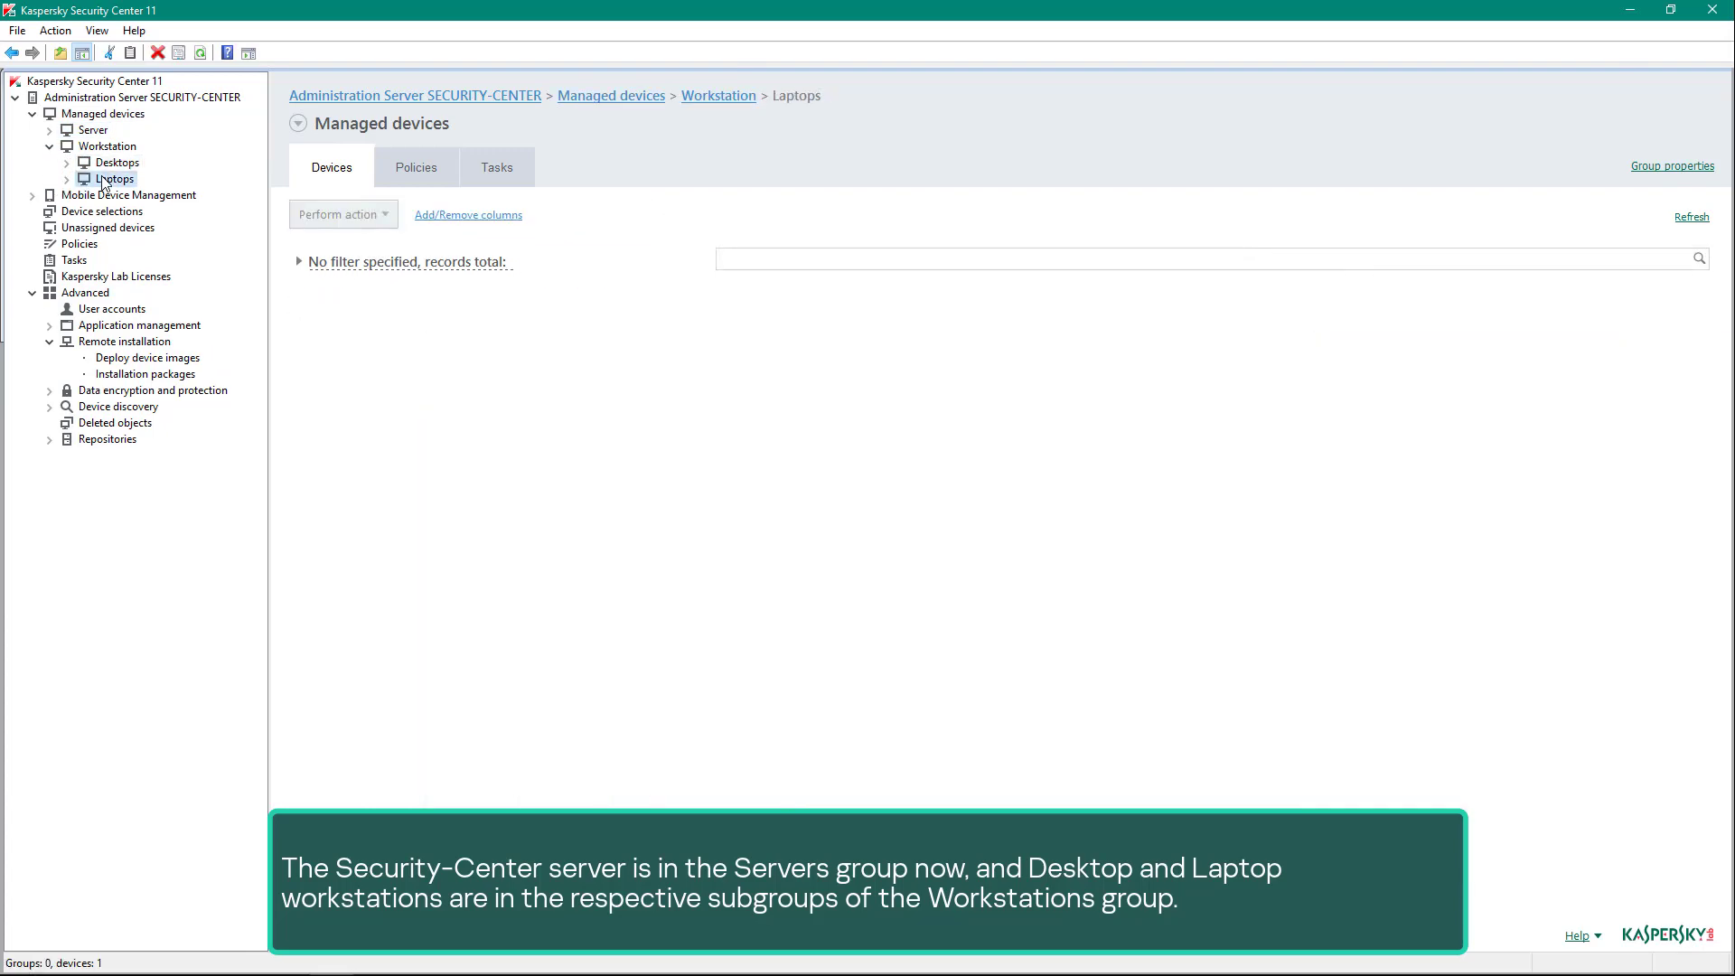